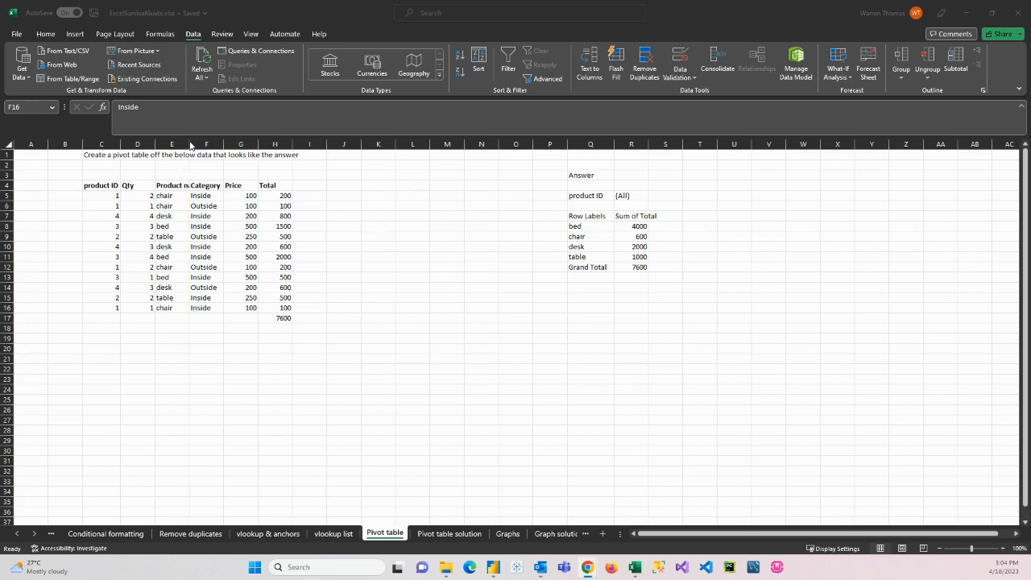
Step: Examine the source table's headers and Category column, the expected answer table, and the field layout on the Pivot table solution sheet
left_click(206, 185)
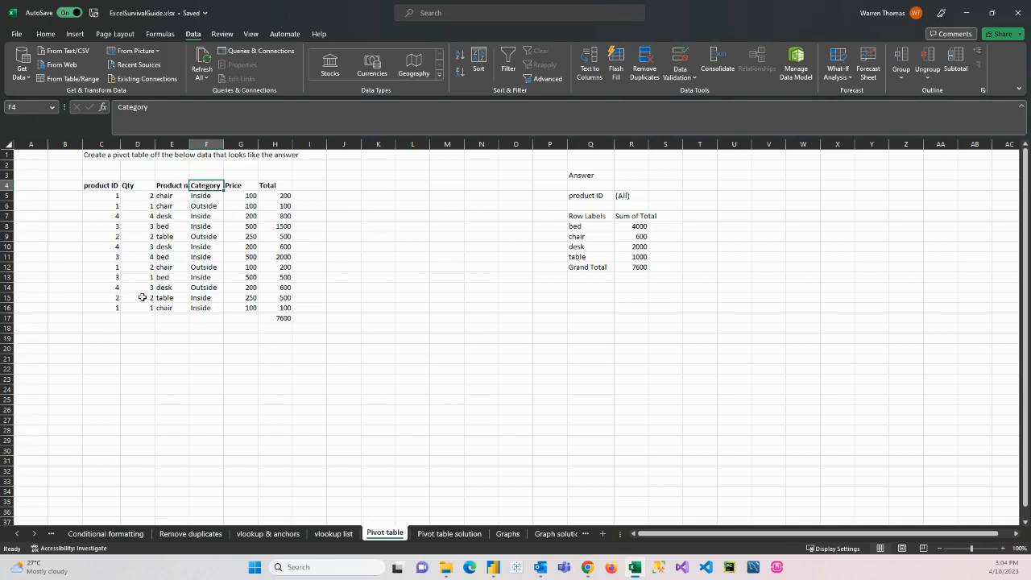
left_click(451, 534)
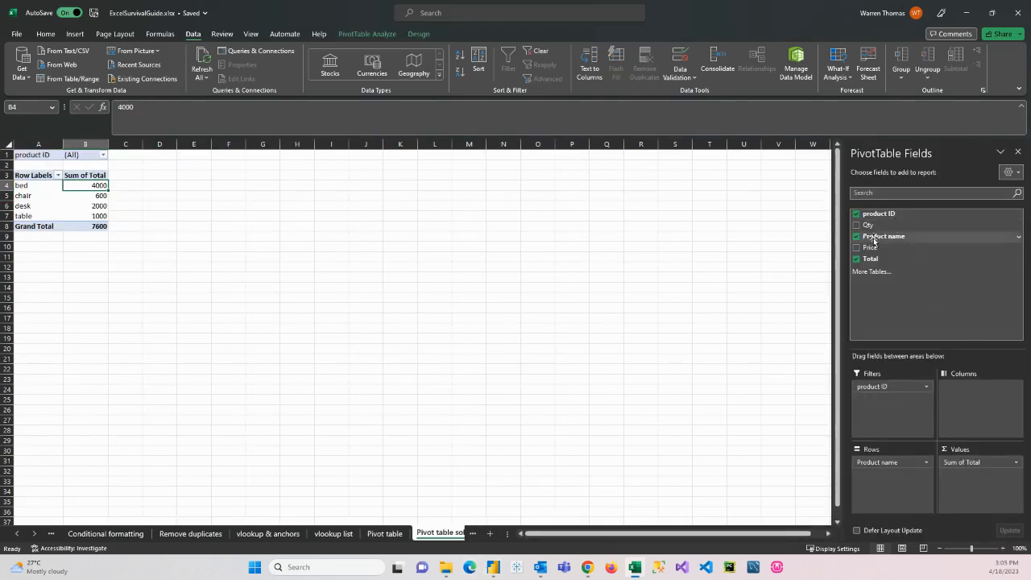
left_click(385, 534)
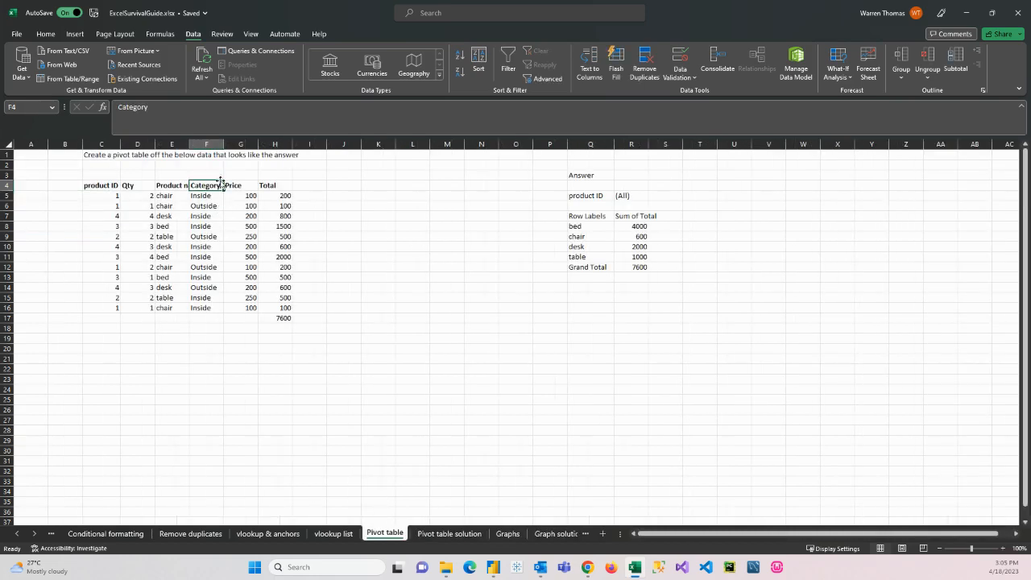
left_click_drag(204, 196, 202, 308)
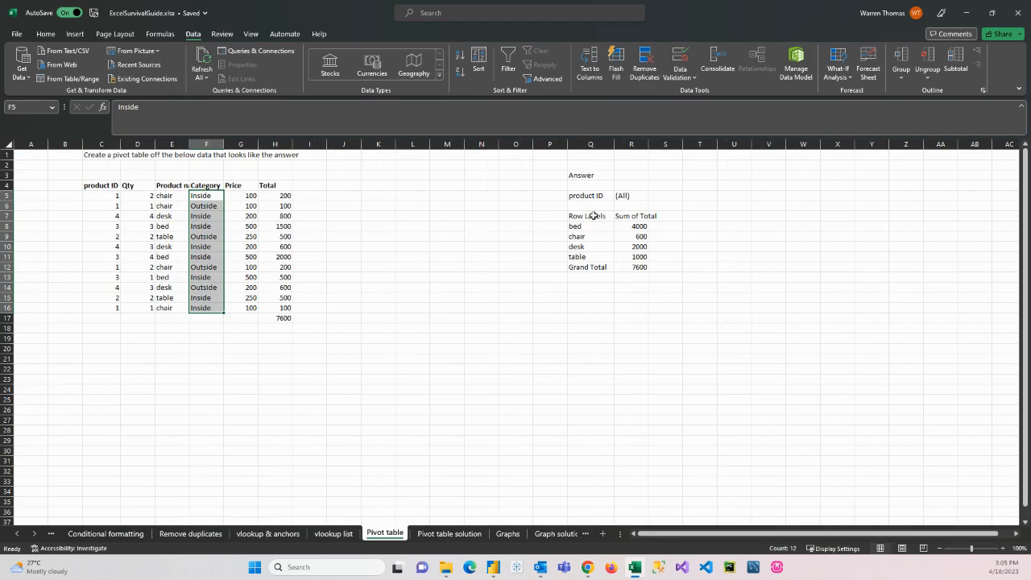
left_click_drag(580, 197, 640, 268)
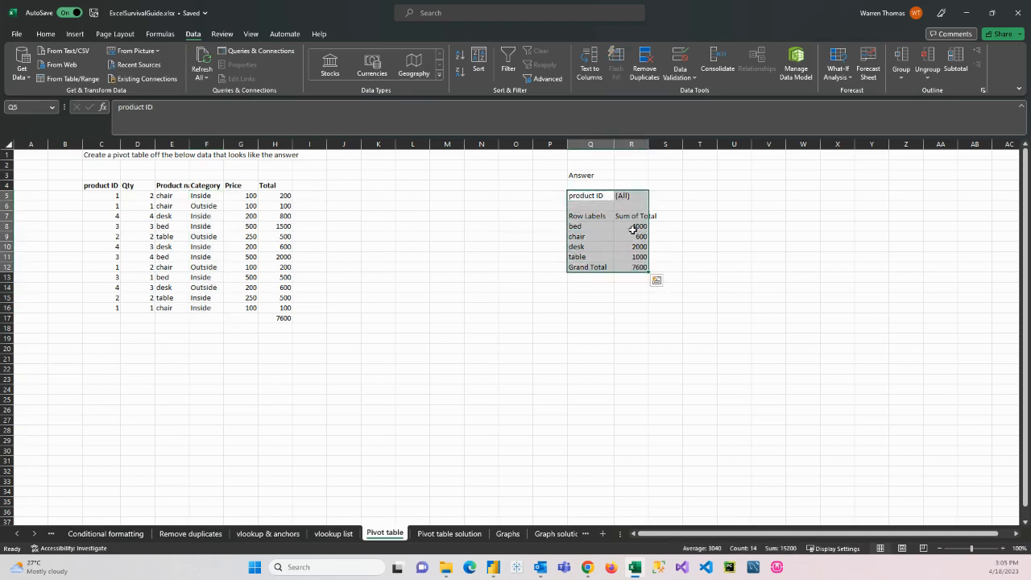
left_click(98, 186)
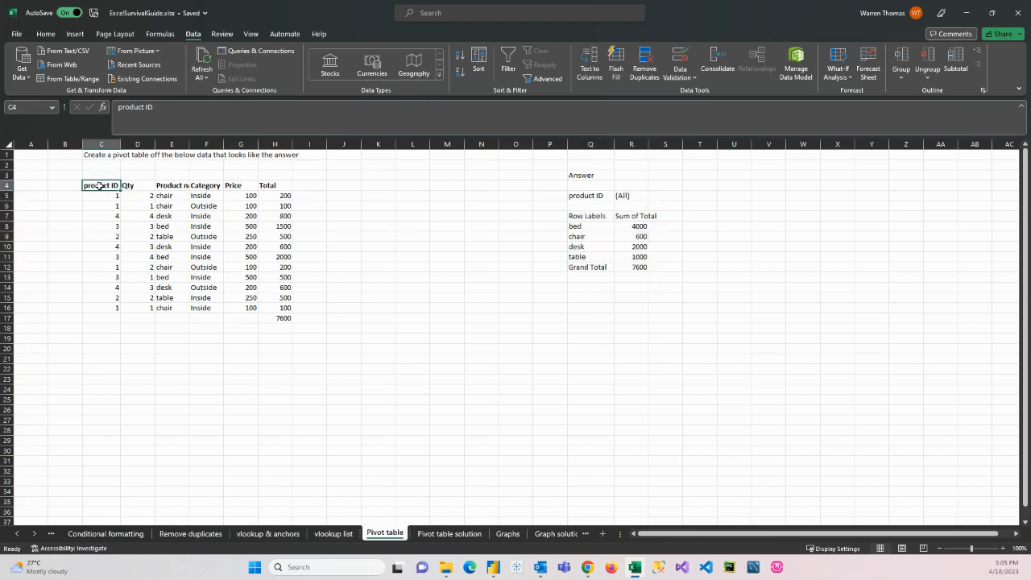
left_click_drag(131, 185, 249, 187)
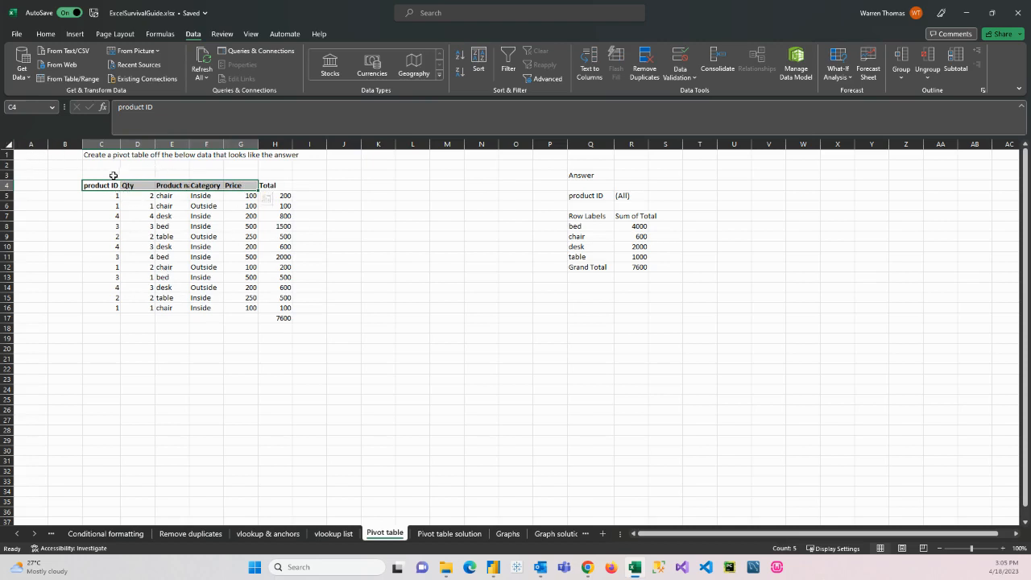
Step: Create a pivot table from the data range C4:H16, placed on the existing worksheet at cell P21
left_click_drag(100, 185, 282, 309)
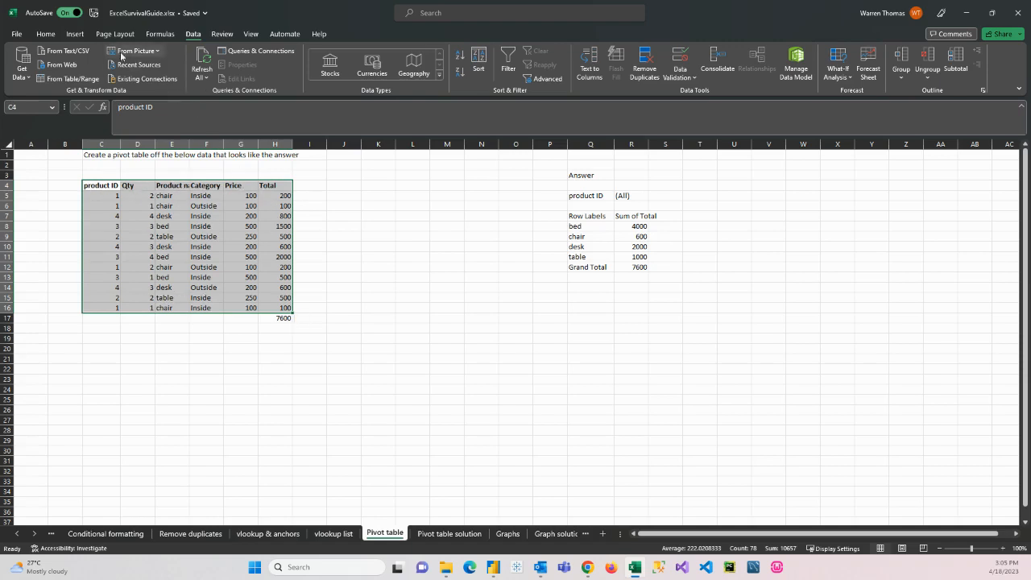
left_click(75, 36)
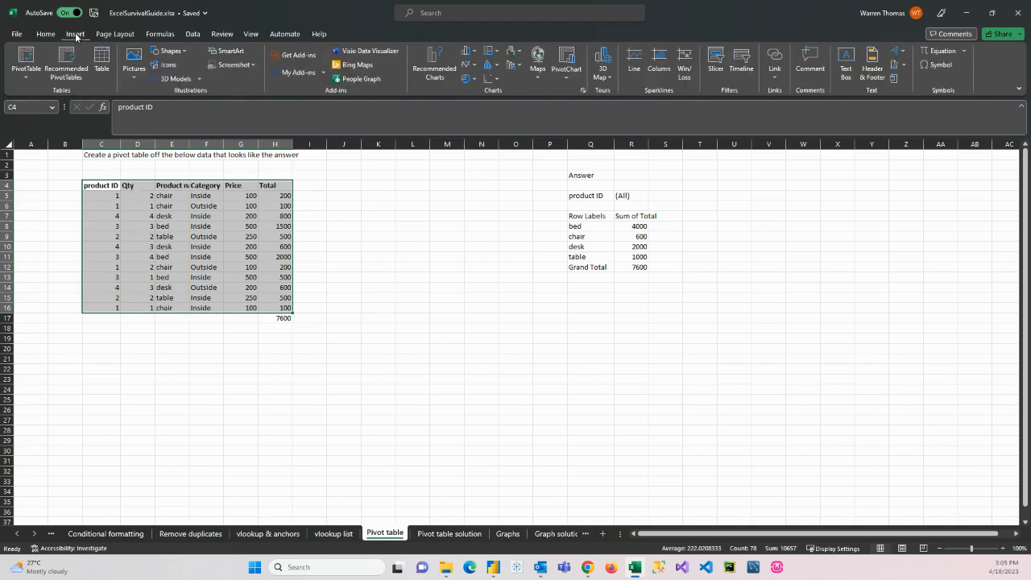
left_click(27, 56)
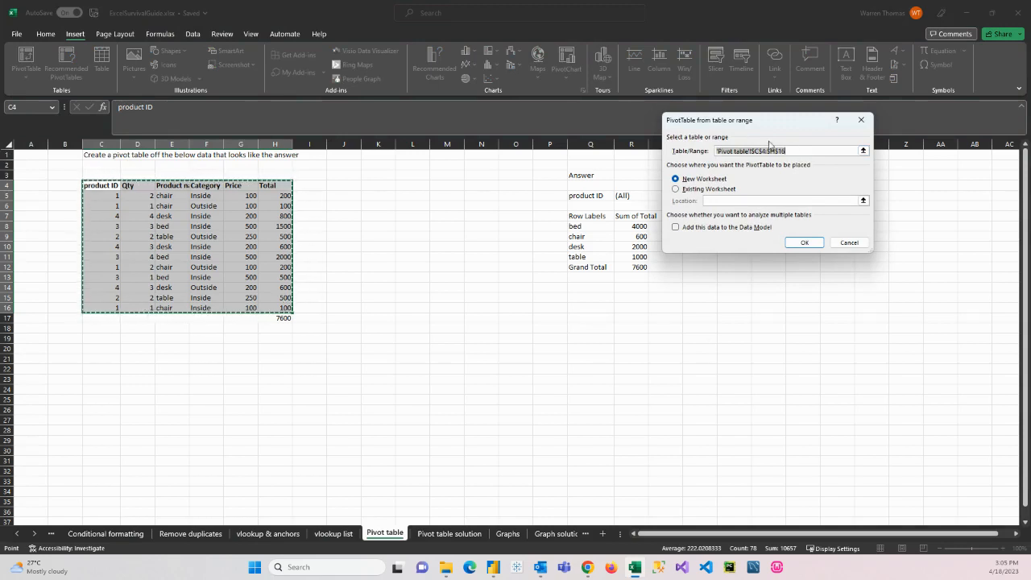
left_click(676, 189)
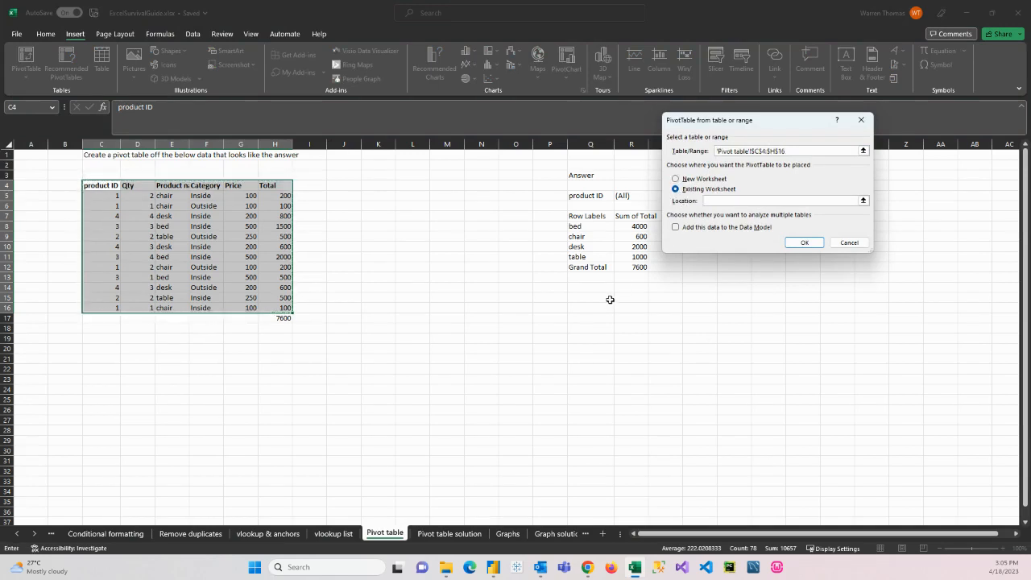
left_click(863, 201)
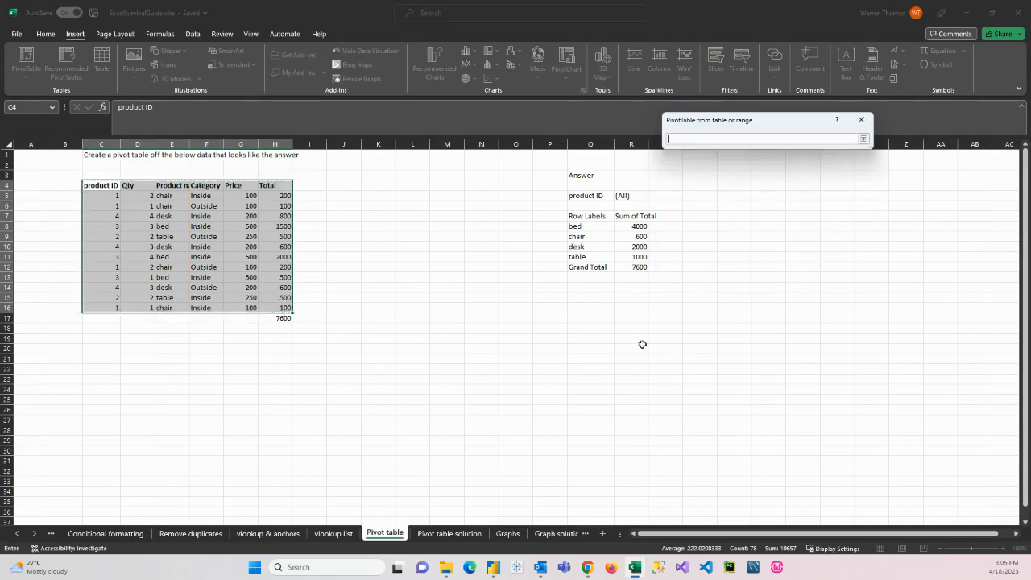
left_click(551, 361)
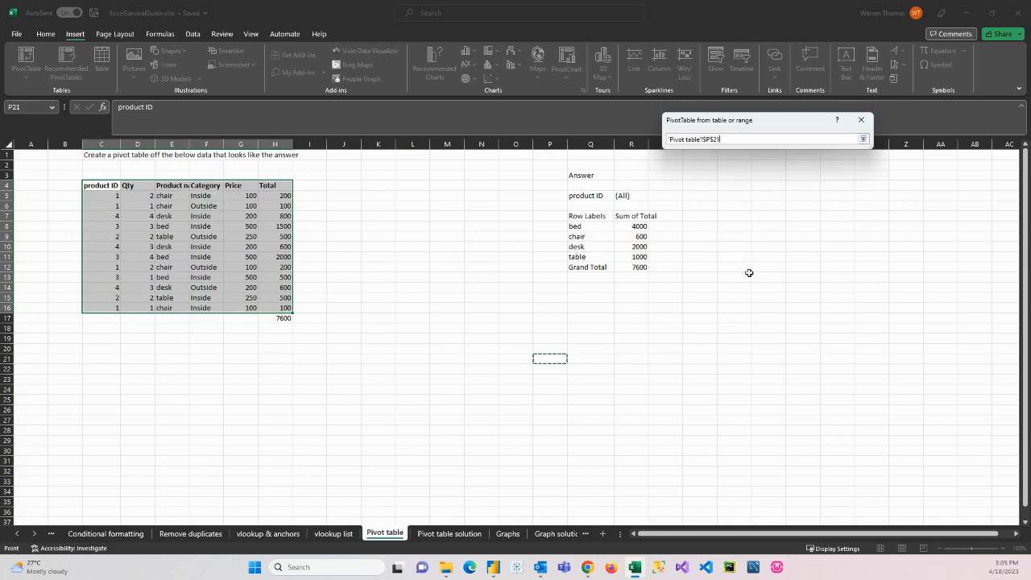
left_click(863, 139)
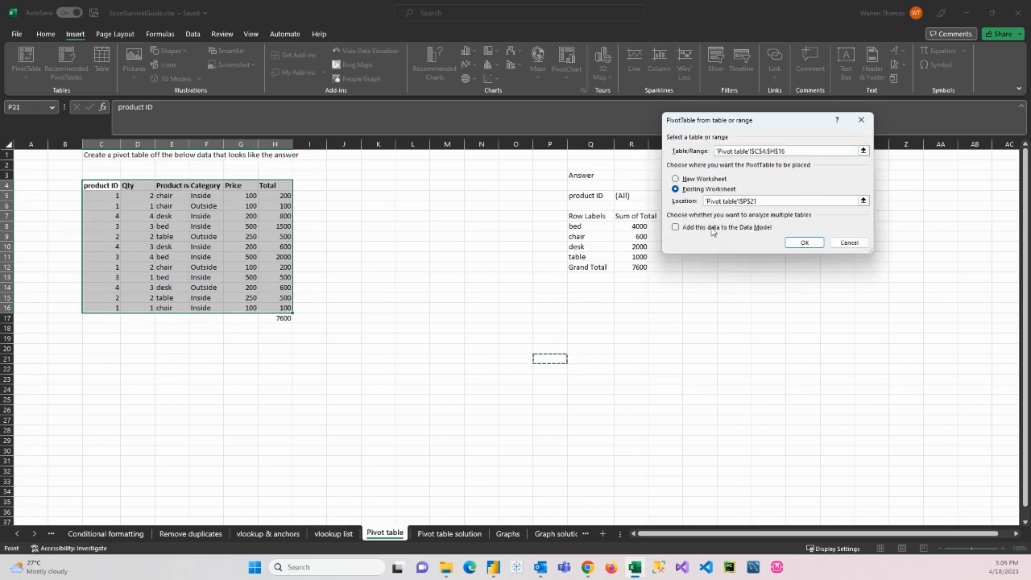
left_click(804, 243)
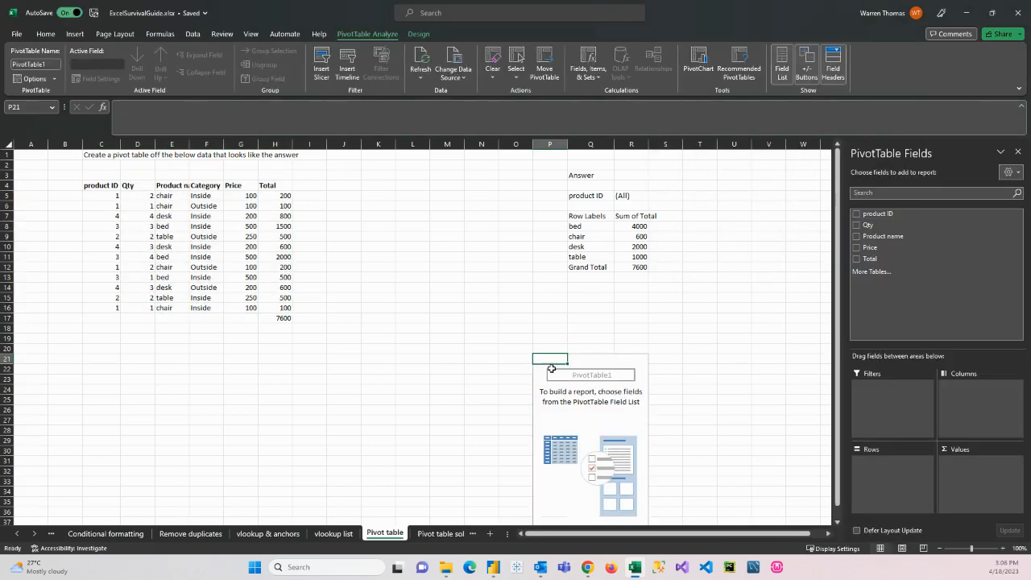
Step: Build the pivot table with product ID as filter, Product name as rows and Sum of Total as values
scroll(575, 478, "down", 1)
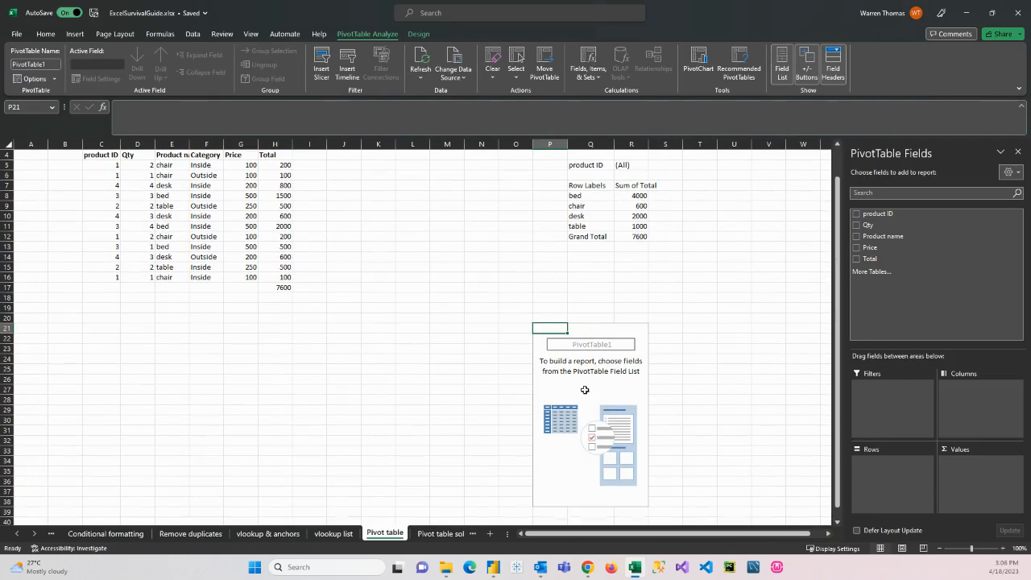
scroll(585, 390, "up", 1)
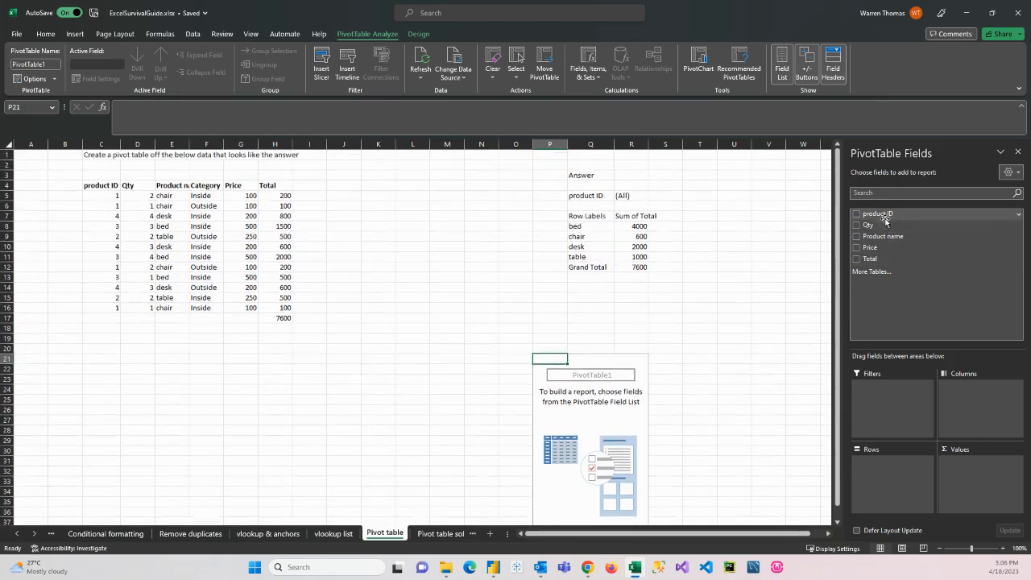
left_click_drag(880, 214, 900, 400)
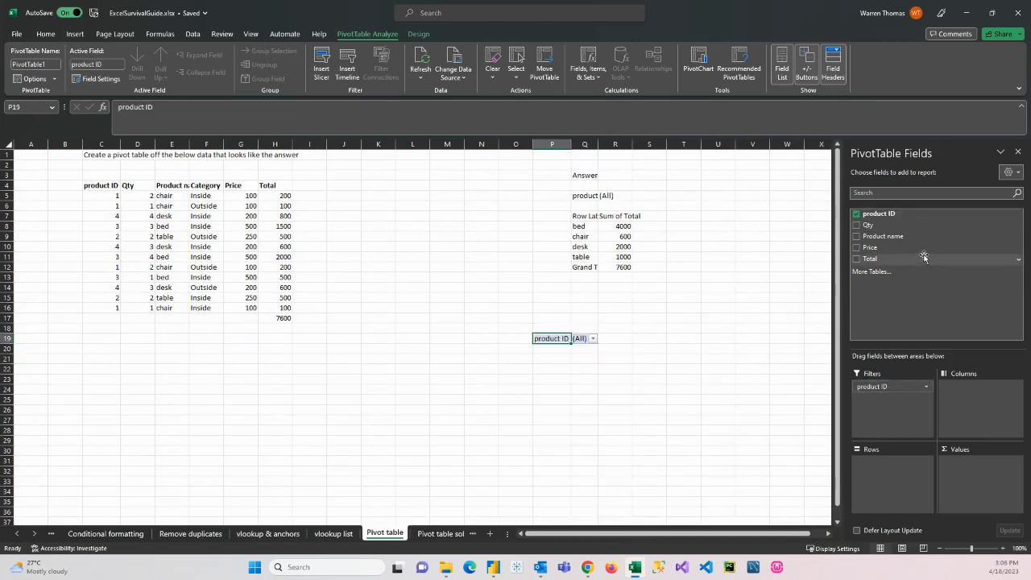
left_click_drag(877, 240, 902, 475)
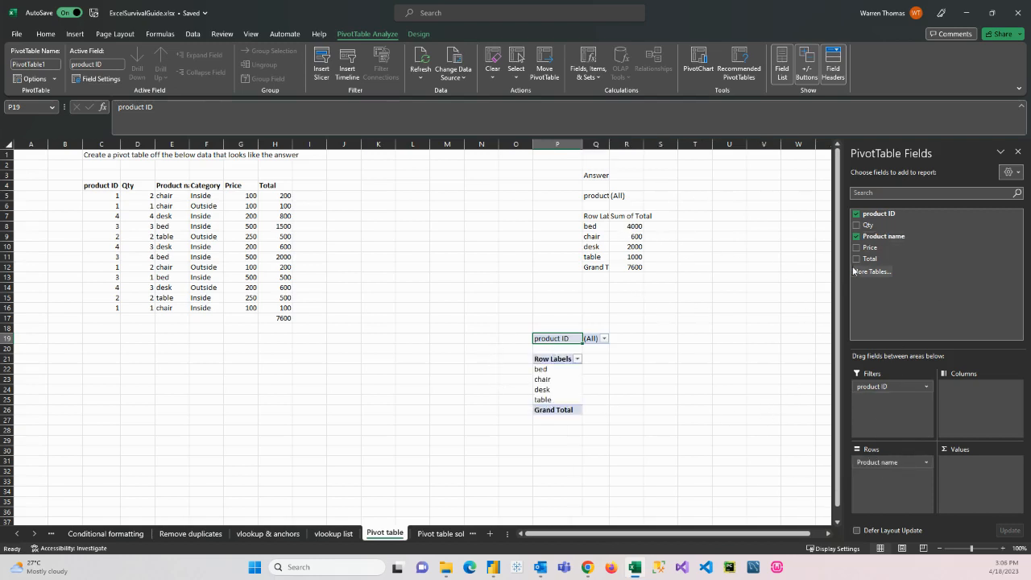
left_click_drag(867, 259, 976, 475)
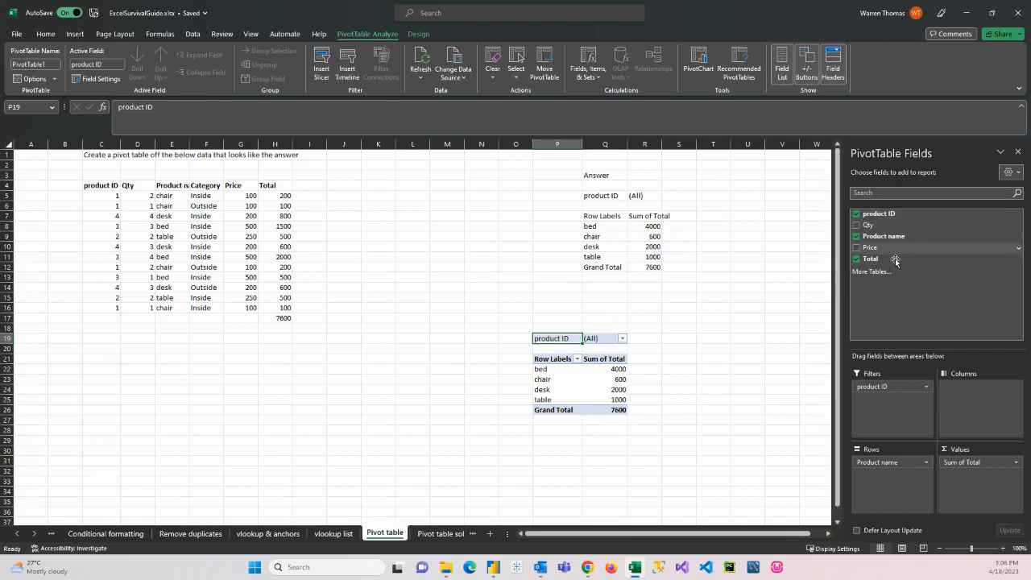
Step: Widen column E of the source data so the full Product name header fits
left_click(207, 188)
left_click_drag(190, 144, 222, 144)
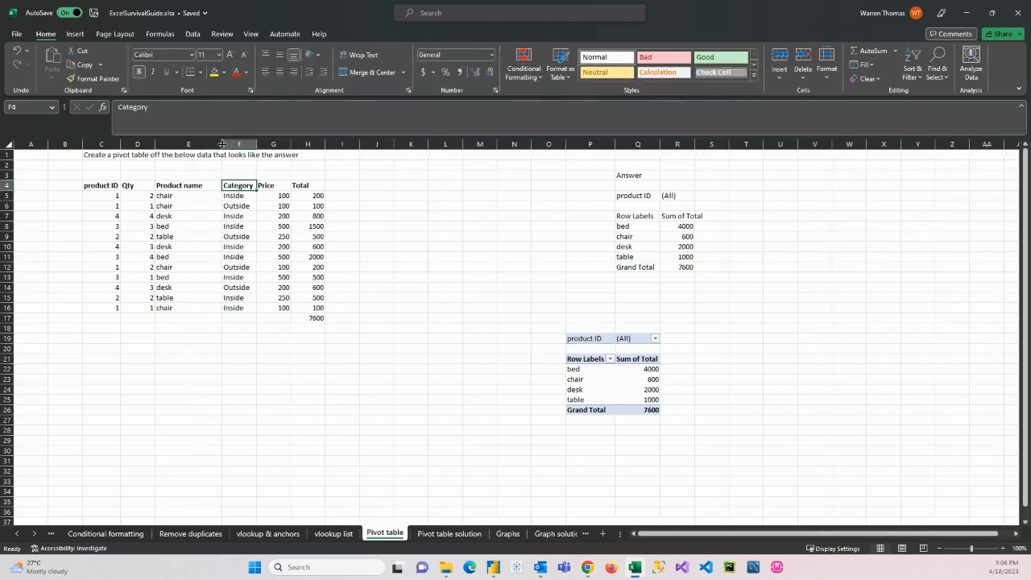
Step: Refresh the pivot table and add the Category field as a second filter below product ID
left_click_drag(117, 190, 322, 311)
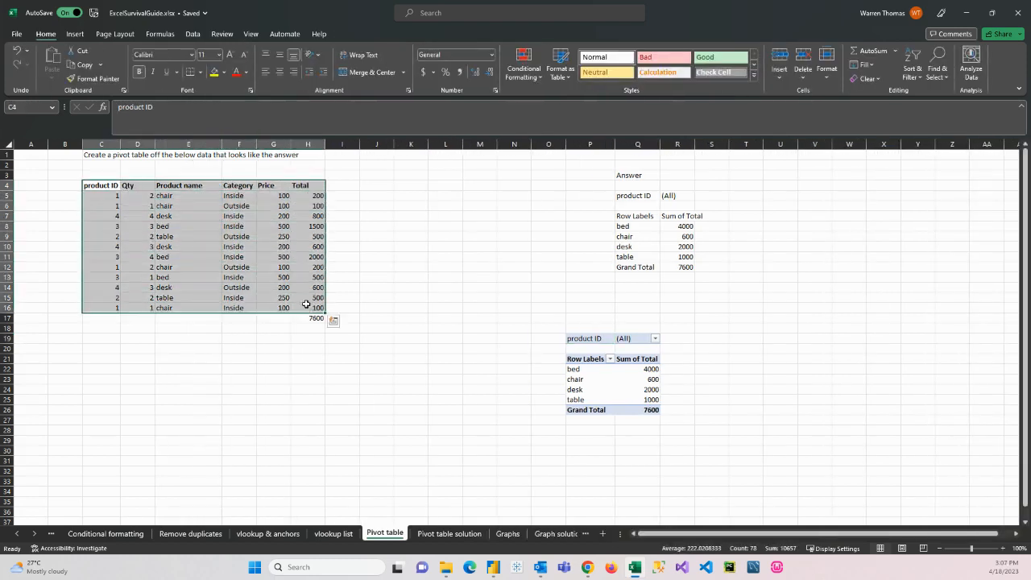
right_click(624, 382)
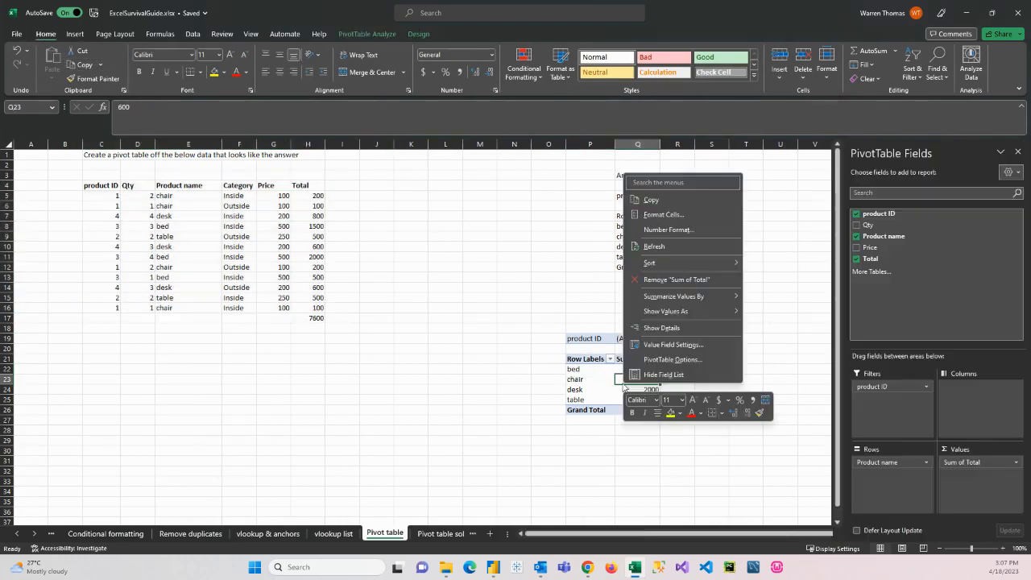
left_click(681, 246)
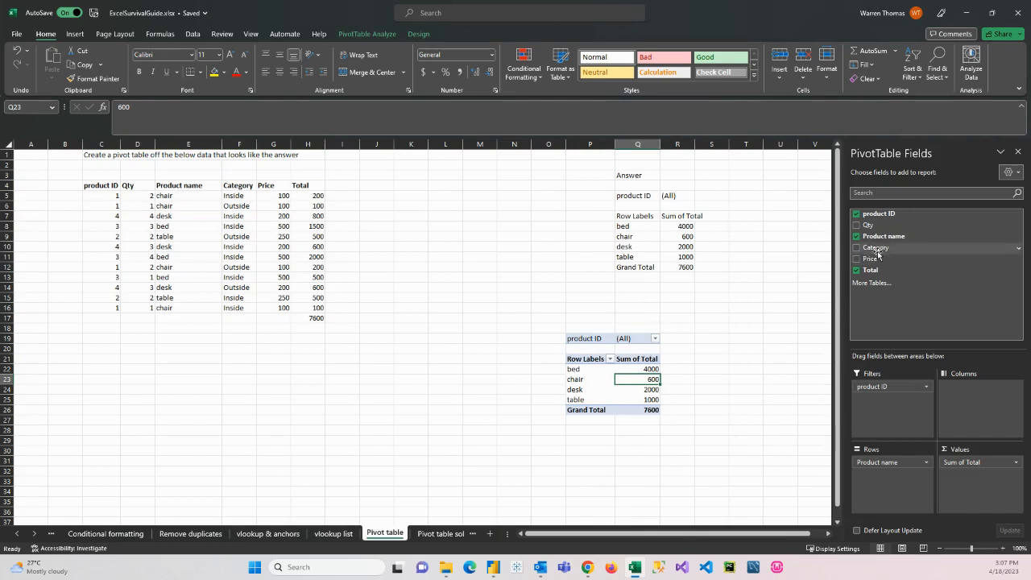
left_click_drag(876, 252, 894, 396)
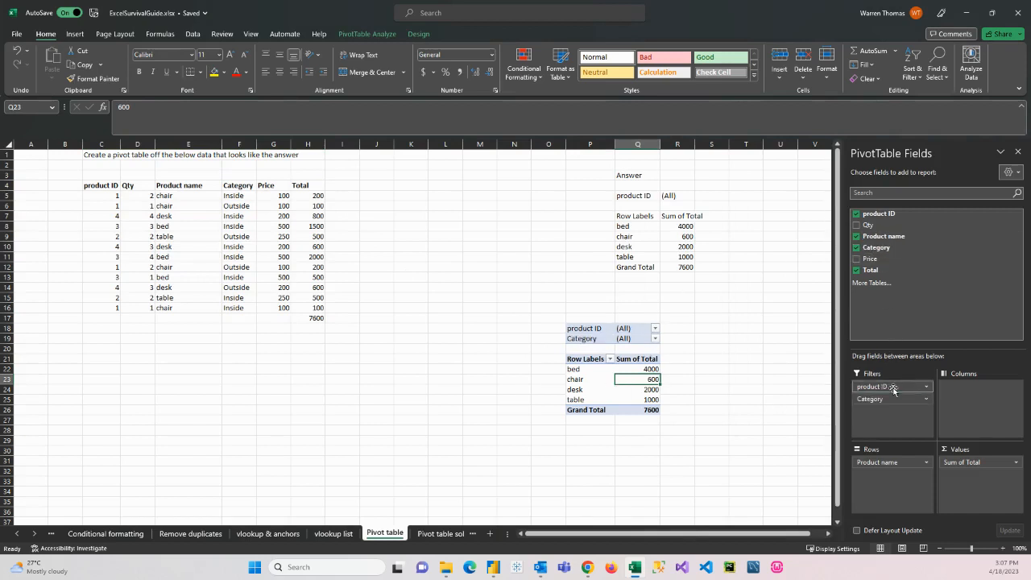
Step: Filter the pivot table by Category Inside, and switch the filter to Outside
left_click(655, 340)
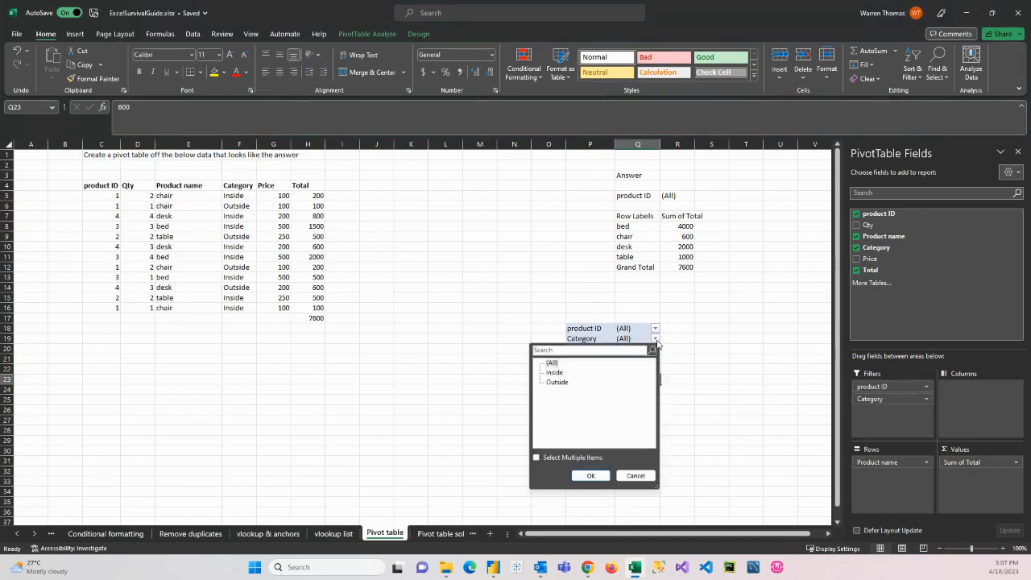
left_click(554, 373)
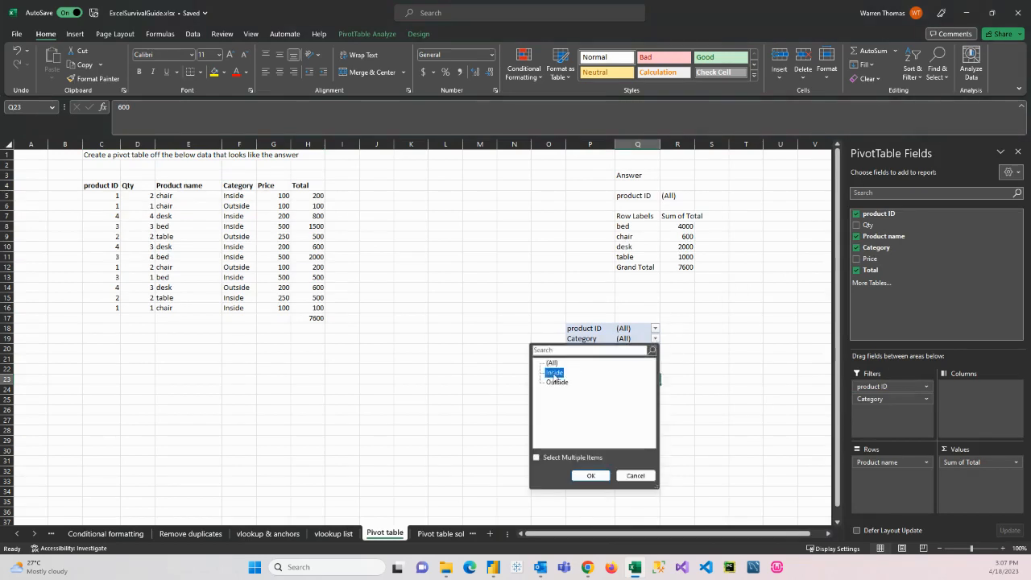
left_click(590, 476)
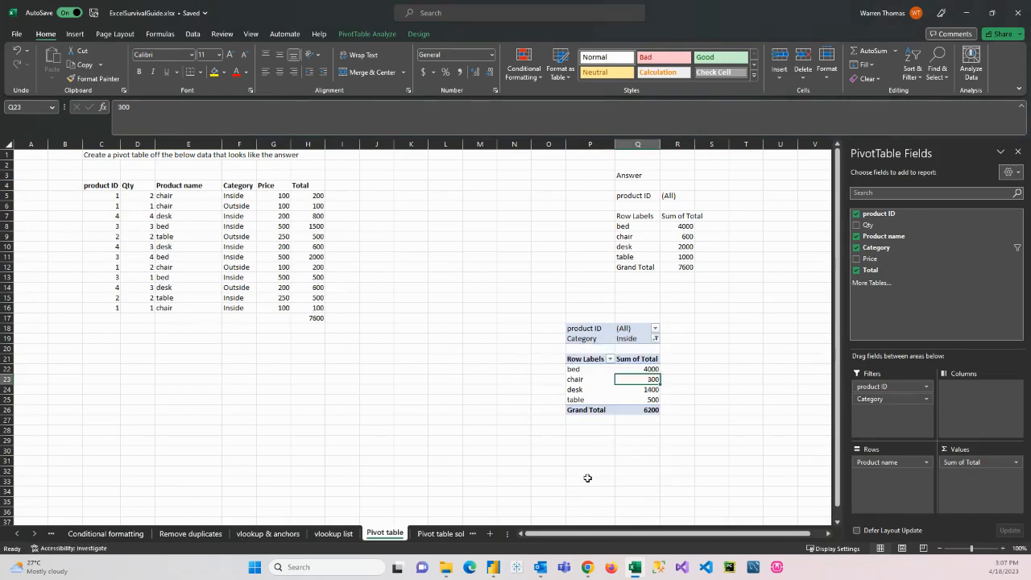
left_click(655, 339)
left_click(556, 382)
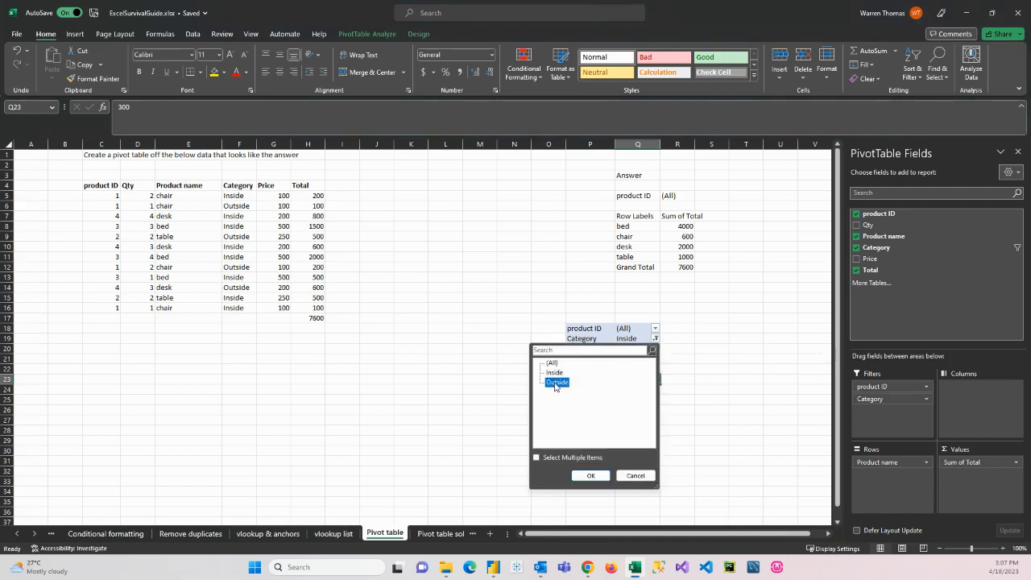
left_click(590, 475)
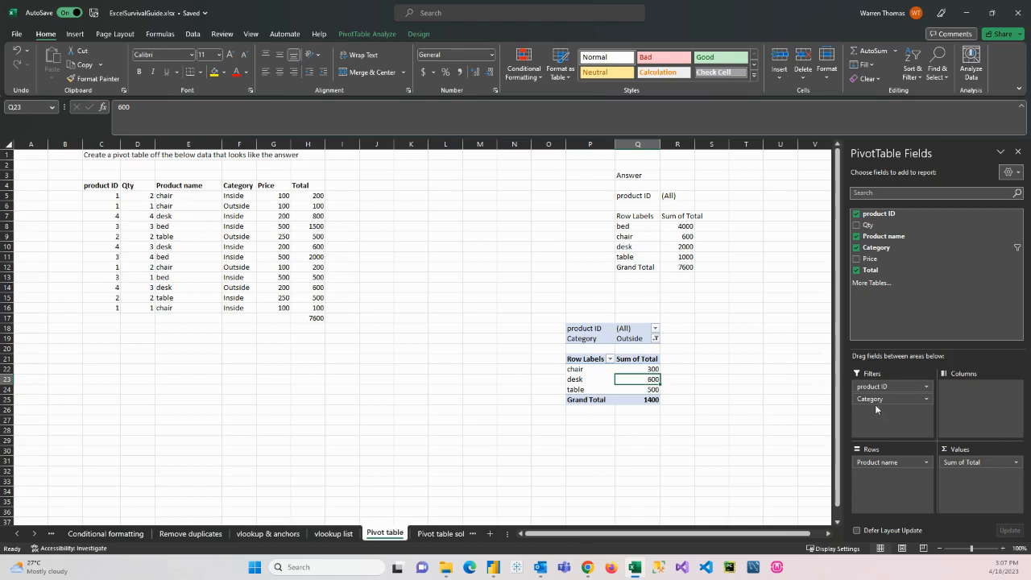
Step: Swap the fields so Category forms the rows and Product name is a filter, filtering by bed and switching to chair
mouse_move(877, 399)
left_mouse_down()
mouse_move(884, 466)
mouse_move(881, 414)
left_mouse_up()
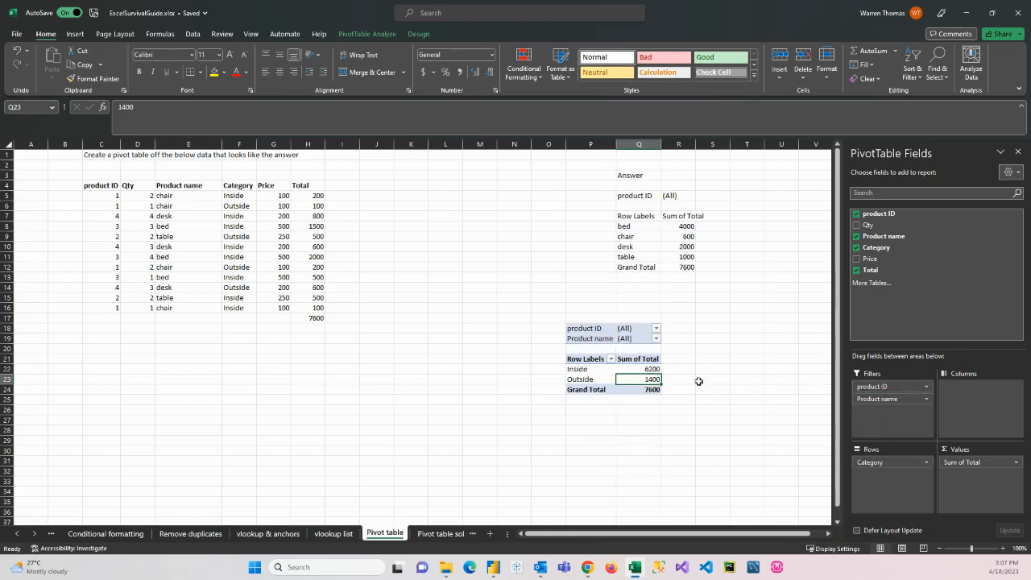
left_click(656, 339)
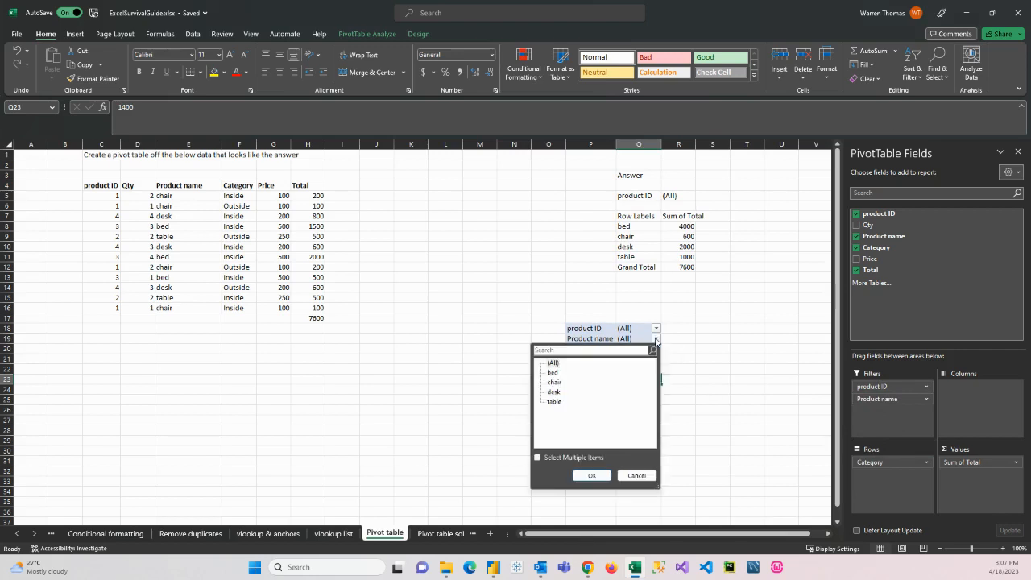
left_click(589, 476)
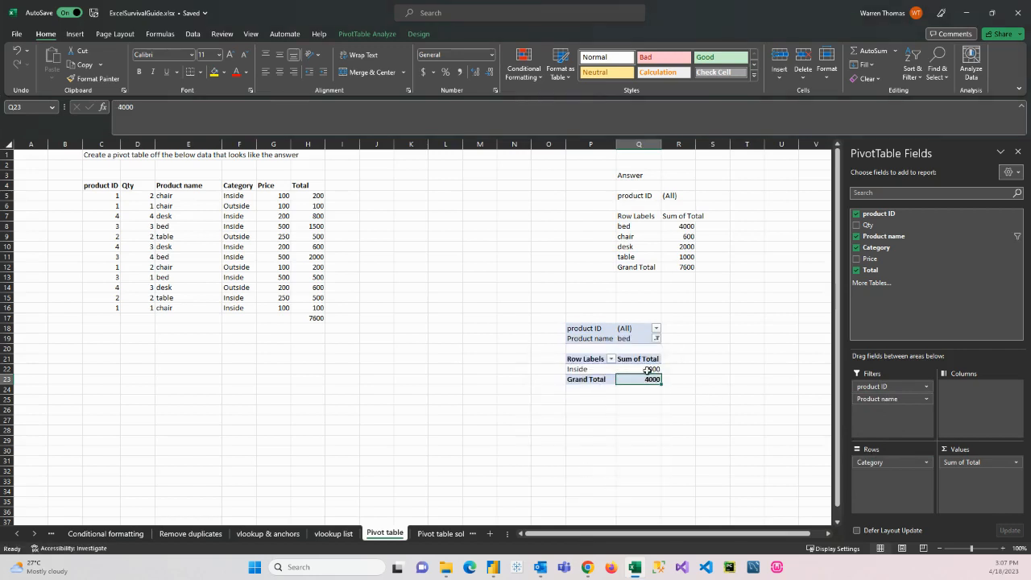
left_click(657, 340)
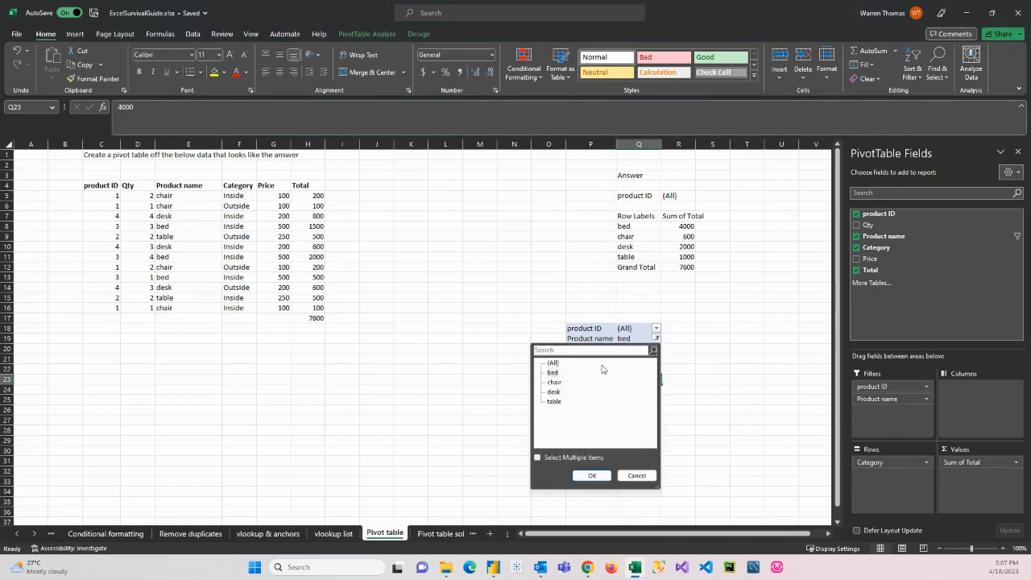
left_click(554, 382)
left_click(592, 475)
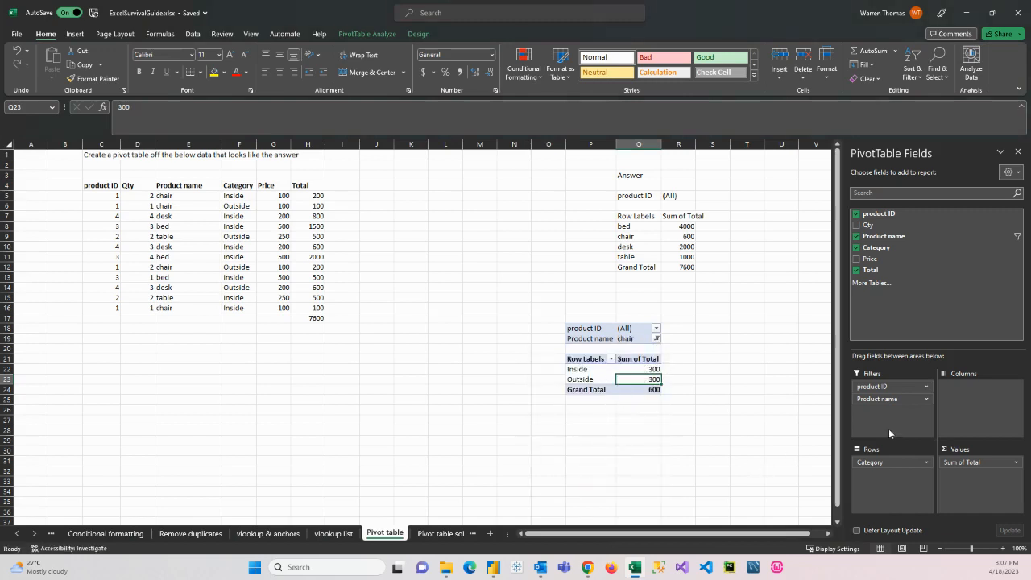
Step: Move Product name from the pivot table's filters to its columns
left_click_drag(886, 398, 957, 400)
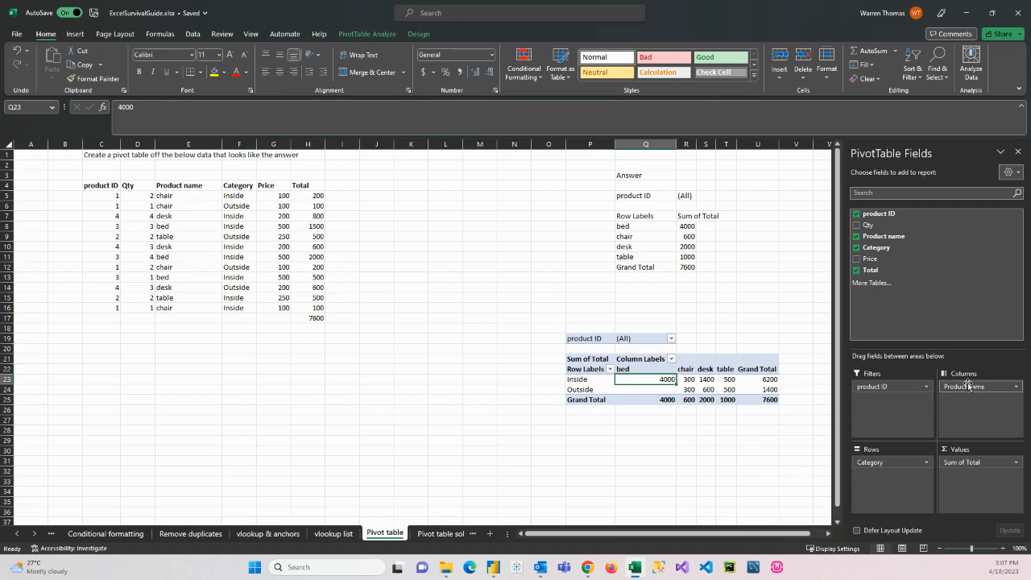
Step: Swap the fields so Product name forms the rows and Category the columns, and add Price as a second summed value
mouse_move(967, 384)
left_mouse_down()
mouse_move(905, 466)
mouse_move(969, 402)
left_mouse_up()
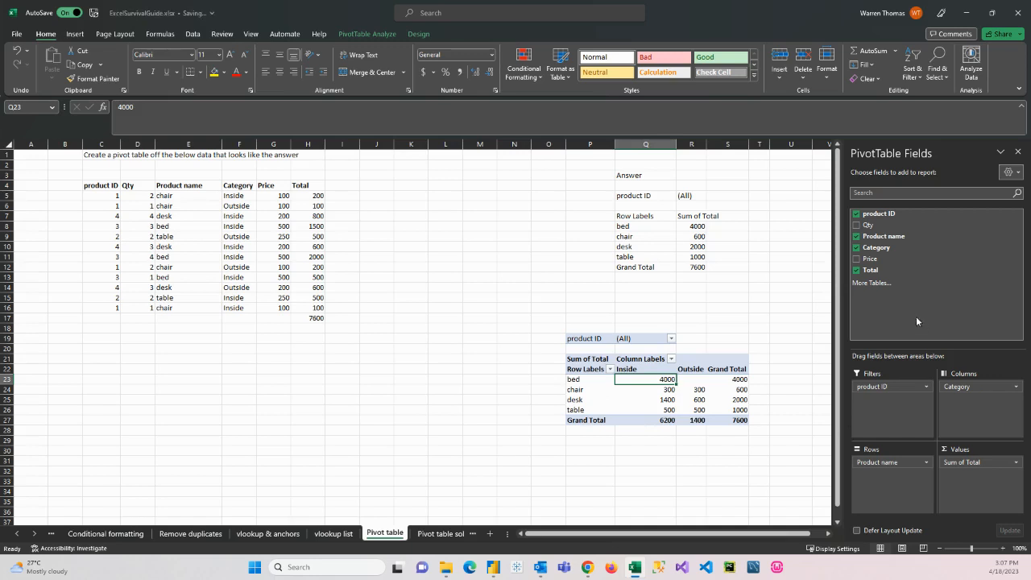
left_click_drag(870, 259, 963, 477)
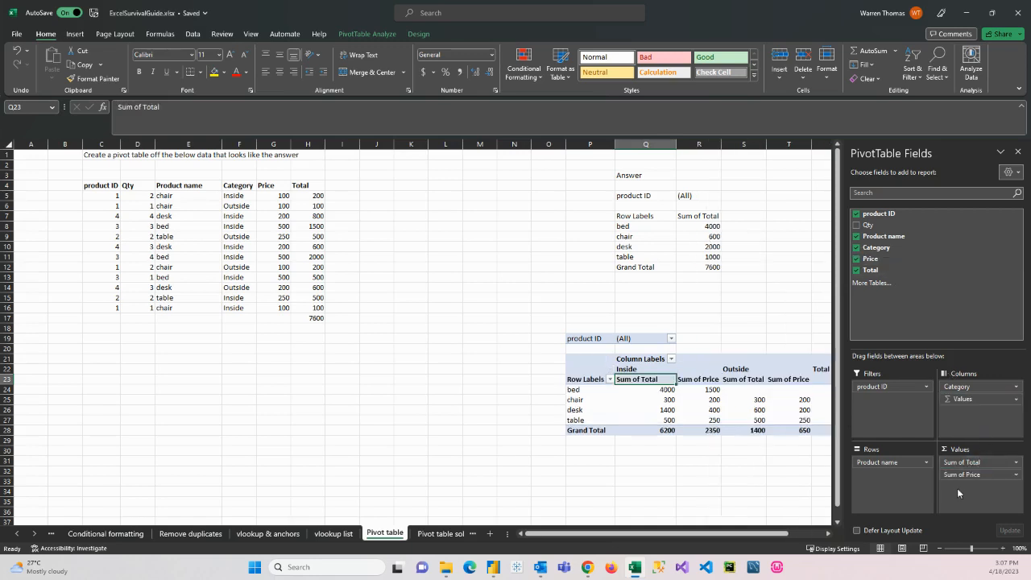
left_click_drag(745, 532, 780, 532)
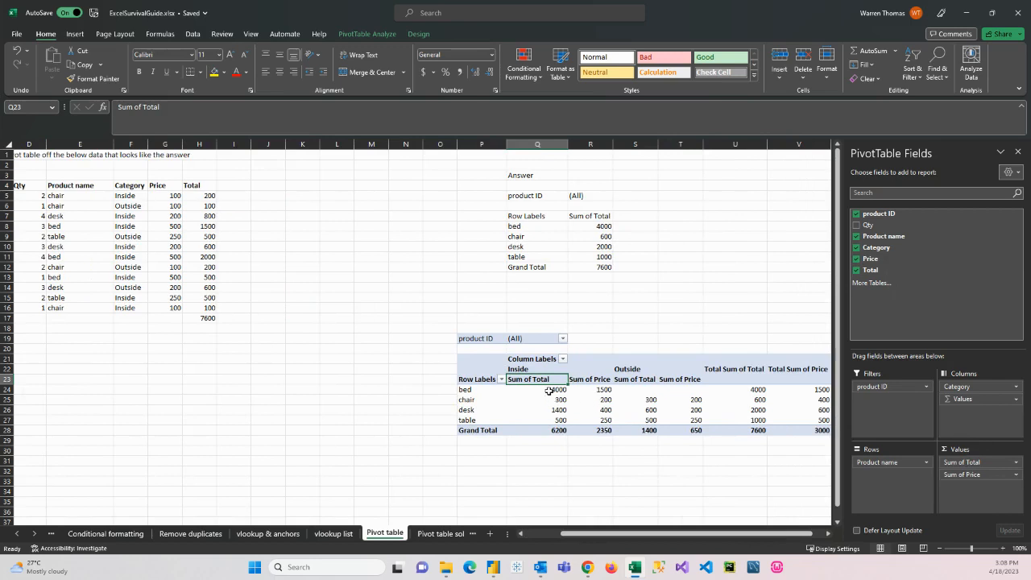
left_click_drag(549, 391, 553, 416)
left_click_drag(600, 422, 600, 422)
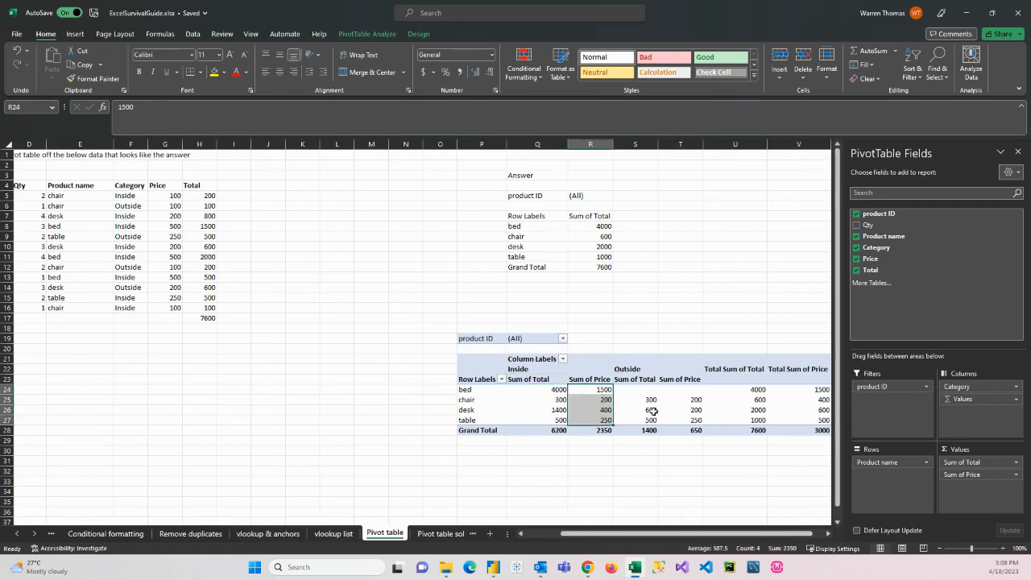
left_click(623, 369)
left_click(528, 373)
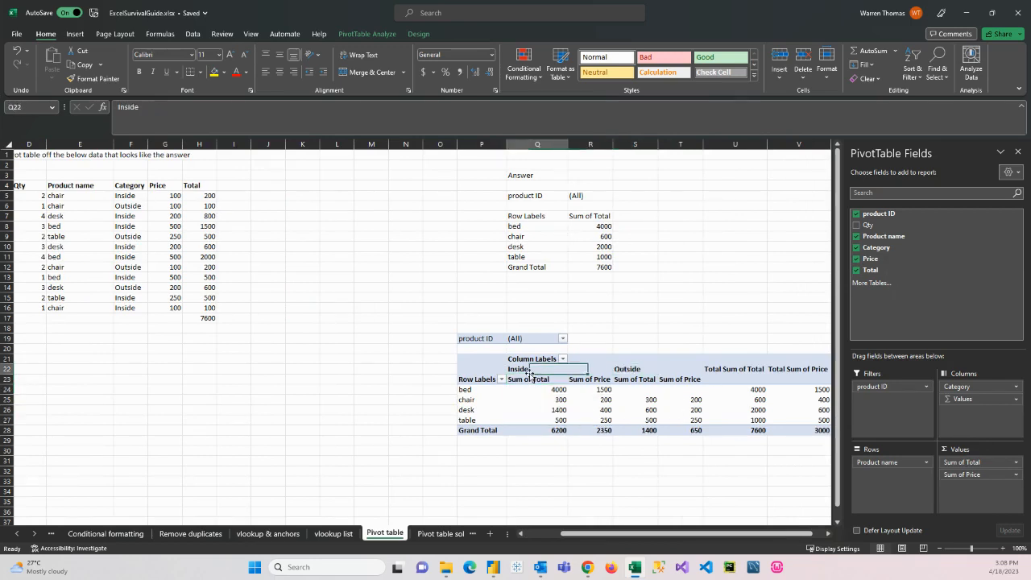
Step: Filter the pivot table's column labels to show only Outside, and include Inside again
left_click(563, 358)
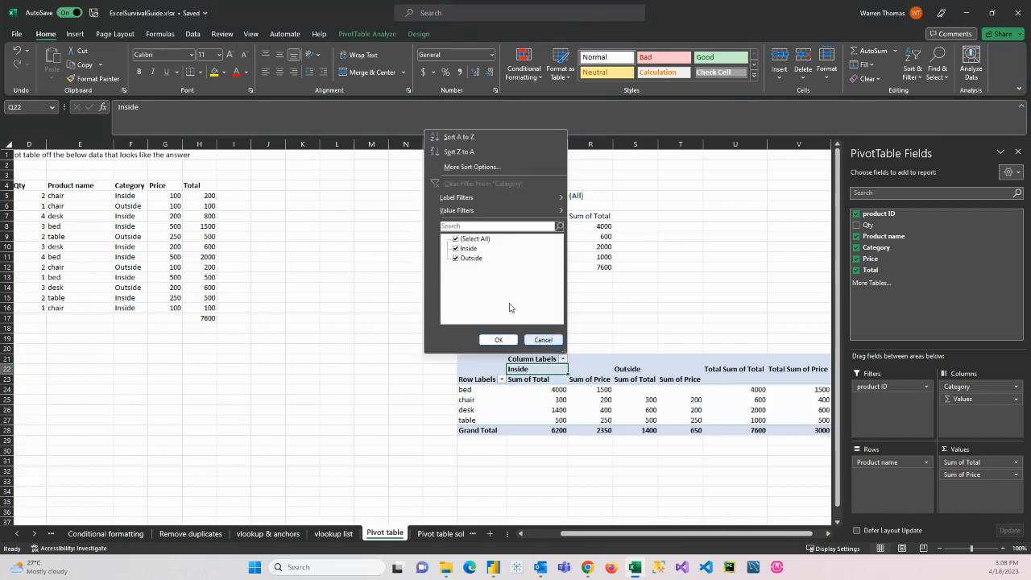
left_click(463, 249)
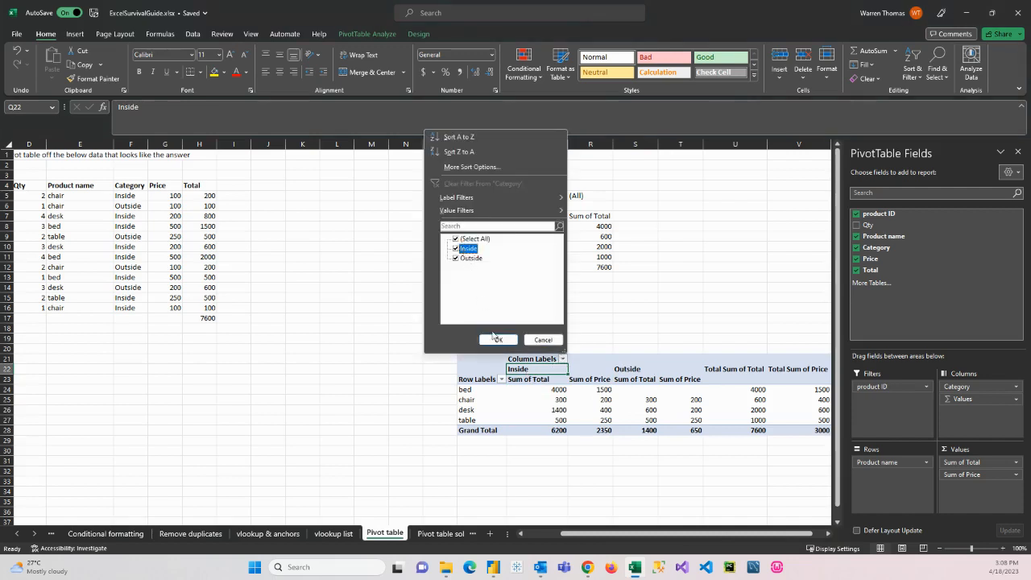
left_click(455, 248)
left_click(498, 340)
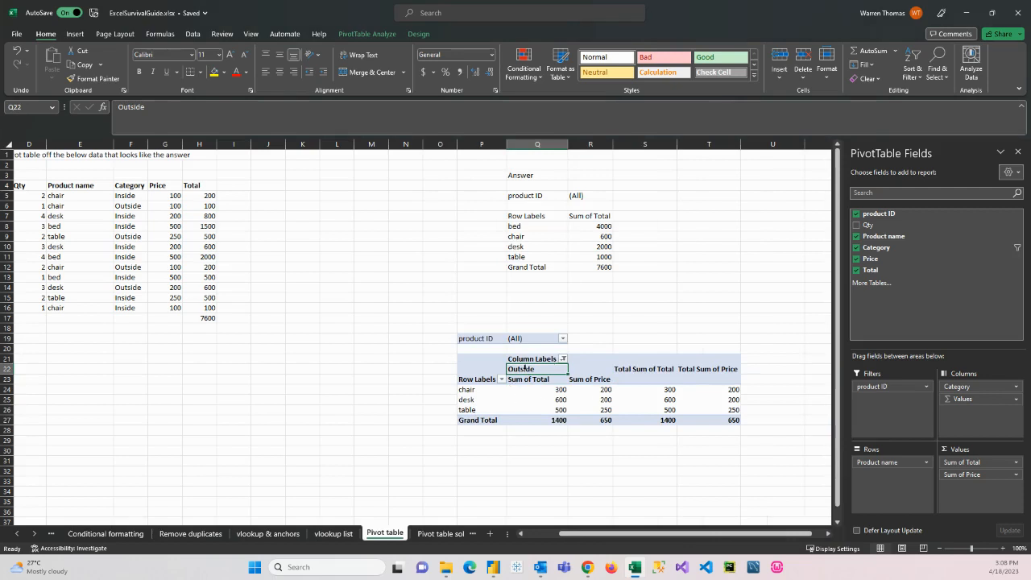
left_click(563, 358)
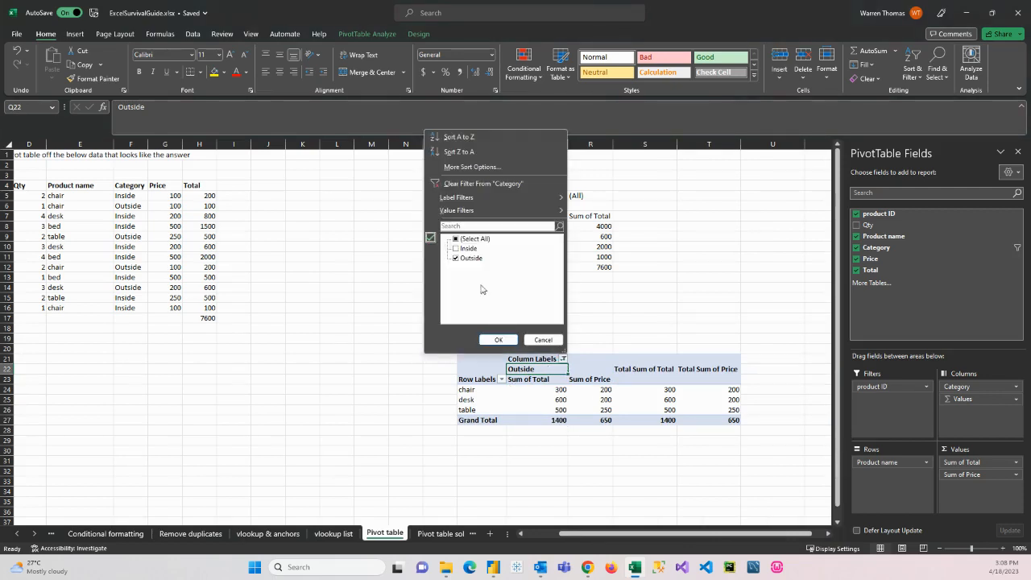
left_click(454, 249)
left_click(507, 340)
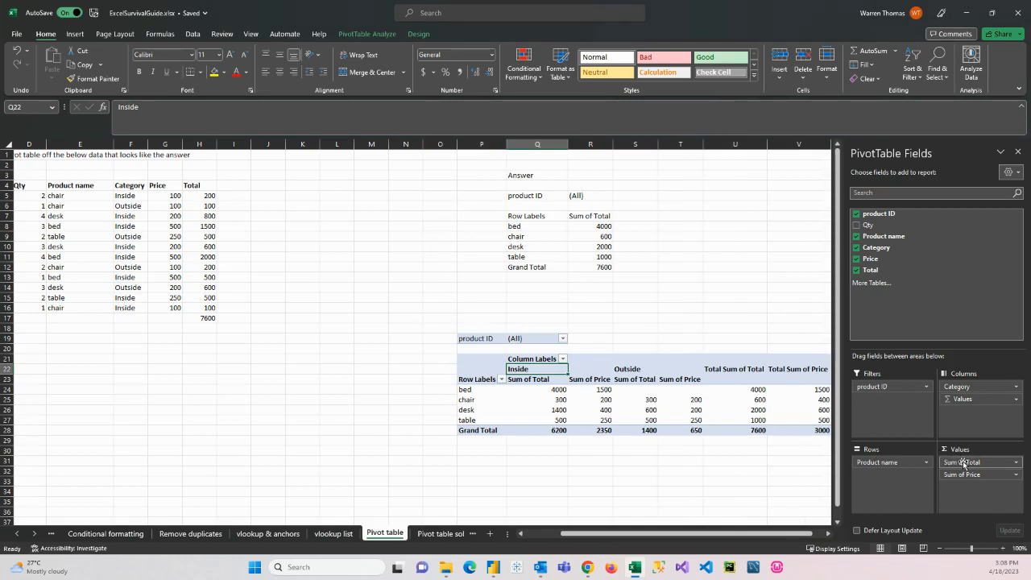
Step: Summarize the pivot table's Total value field by Average instead of Sum, and check the averages per product
left_click(1017, 465)
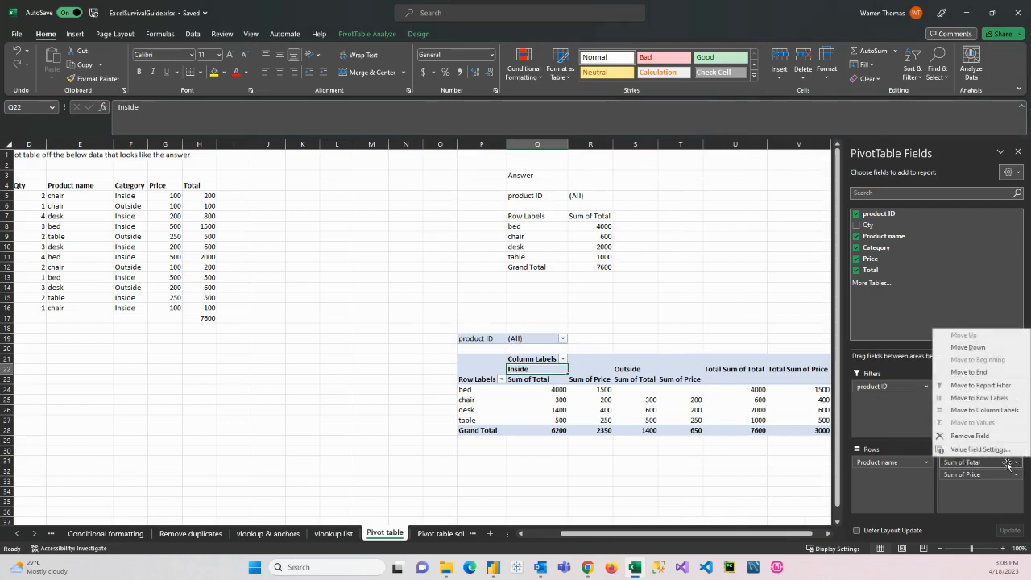
left_click(975, 455)
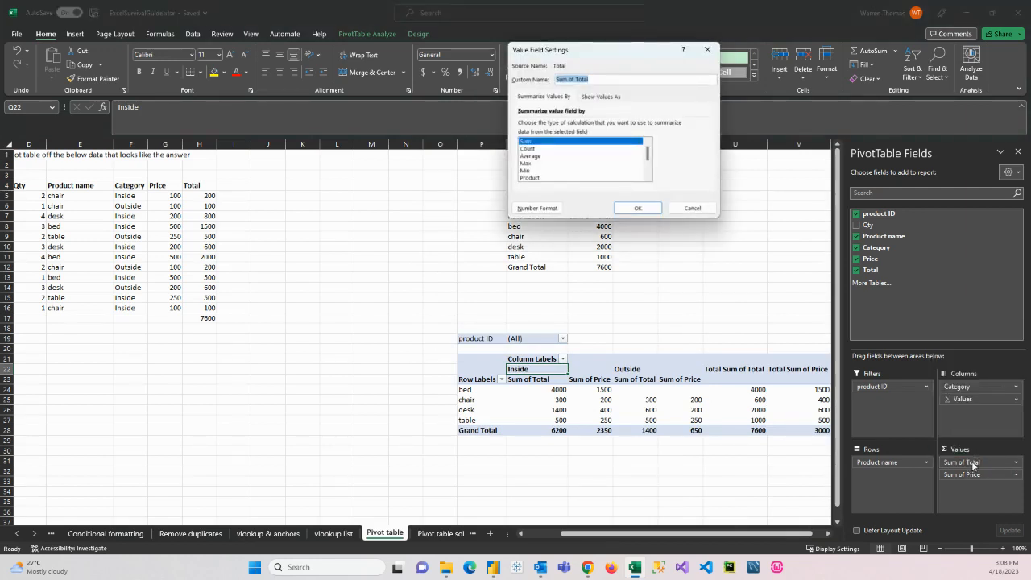
left_click(534, 149)
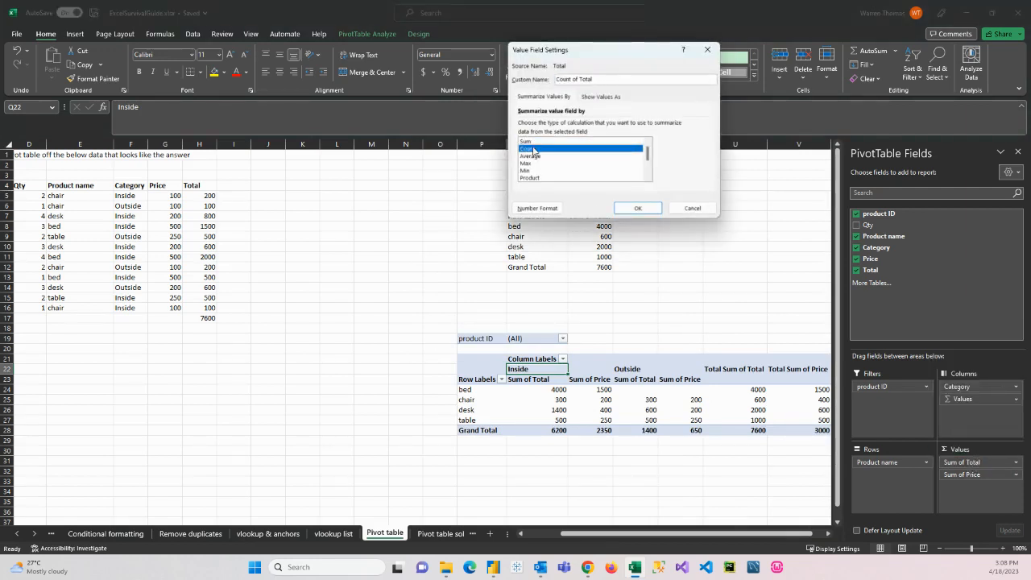
left_click(530, 155)
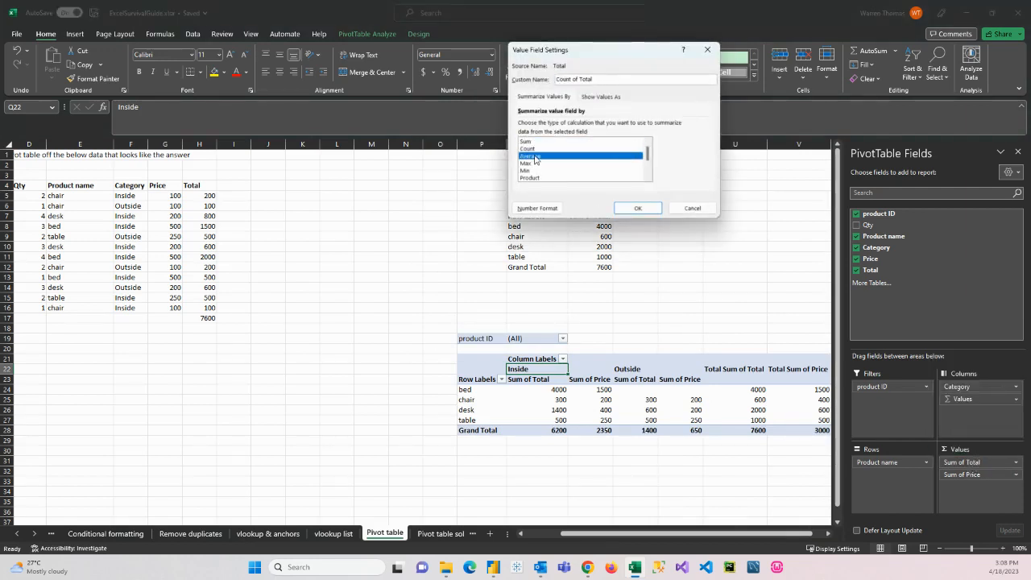
left_click(637, 208)
left_click(554, 400)
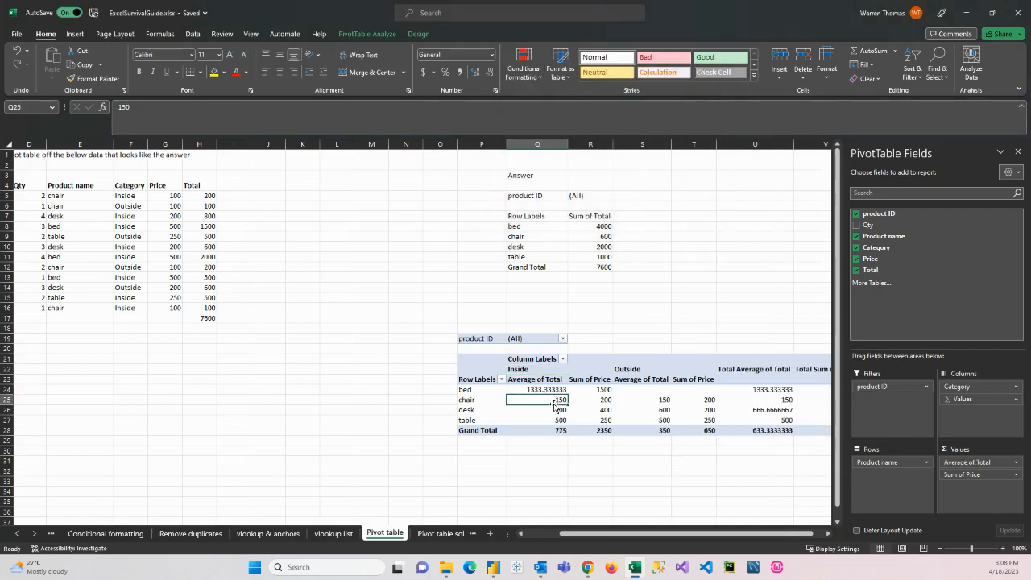
left_click(553, 410)
left_click(554, 420)
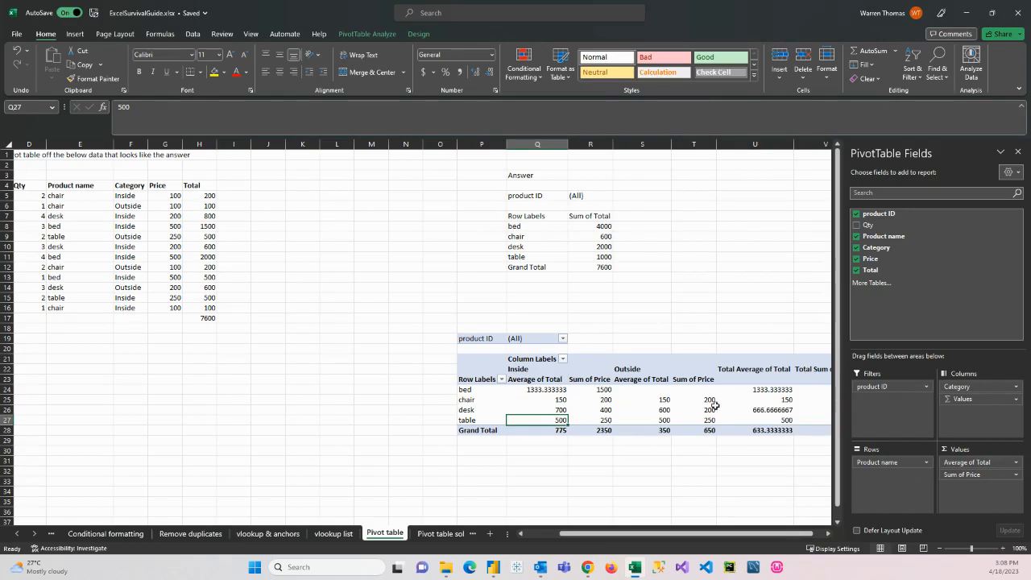
scroll(637, 533, "right", 1)
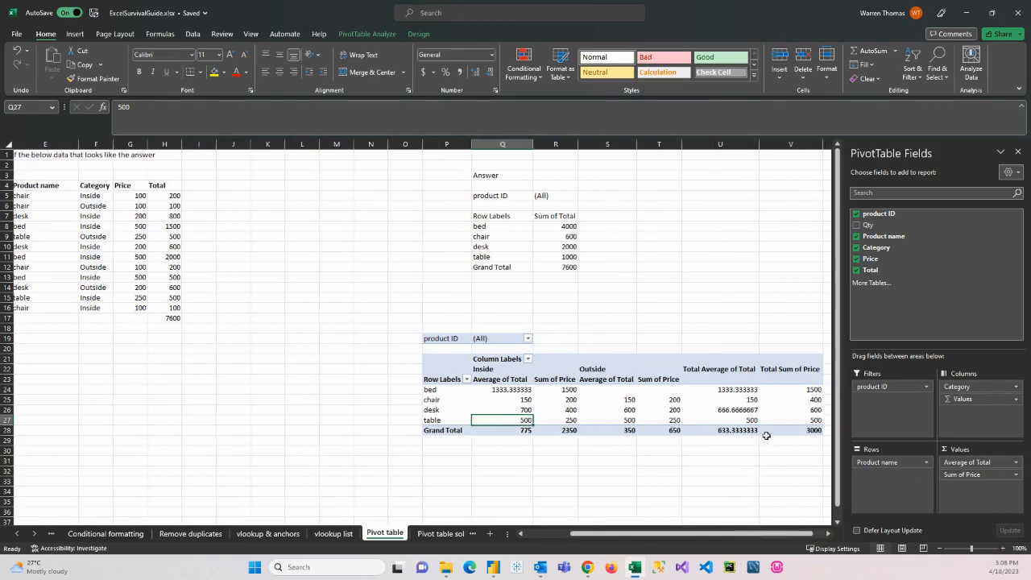
Step: Show the source record behind desk's Outside Sum of Price in a new sheet, and check each of its fields
mouse_move(645, 425)
left_click(622, 412)
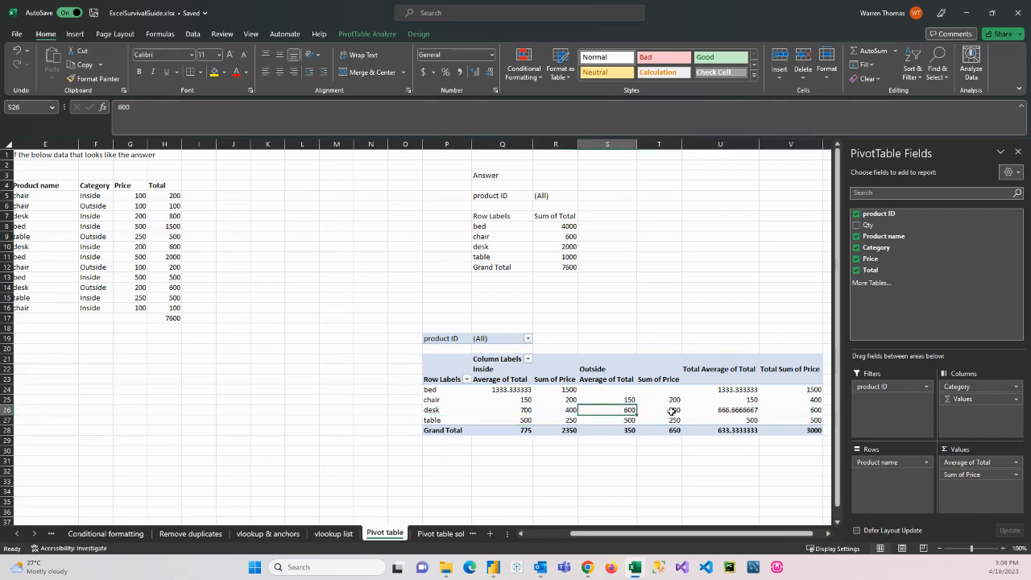
left_click(672, 411)
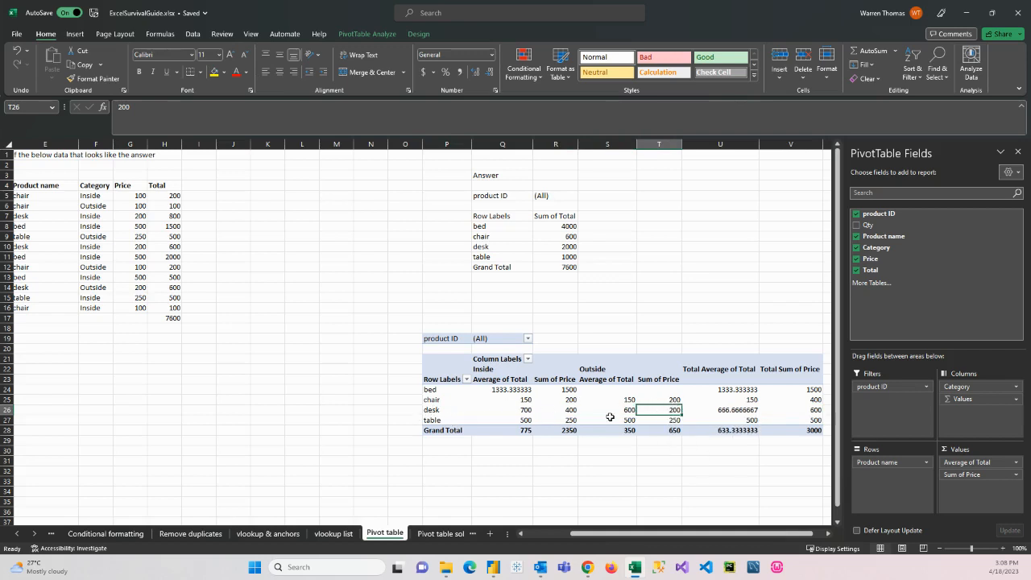
mouse_move(667, 411)
double_click(667, 411)
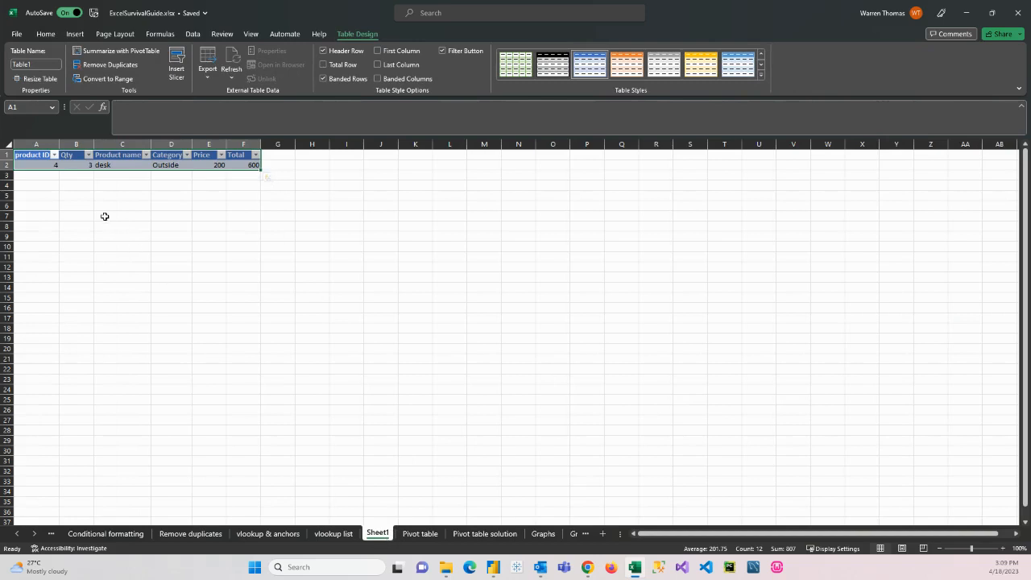
left_click(44, 165)
left_click(84, 164)
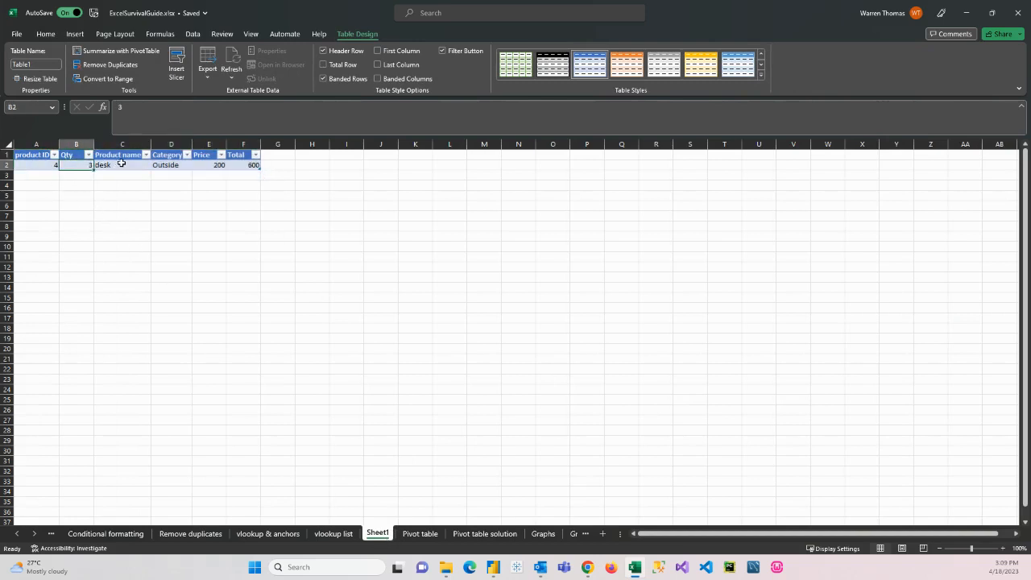
left_click(121, 164)
left_click(179, 164)
left_click(214, 165)
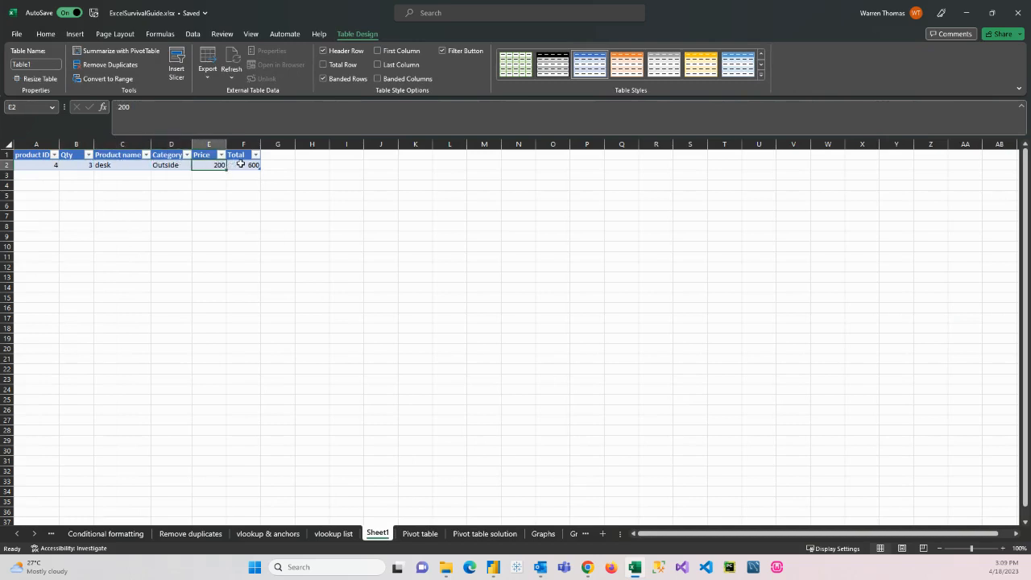
left_click(240, 164)
Step: Delete the detail sheet Sheet1 holding the desk record
right_click(384, 534)
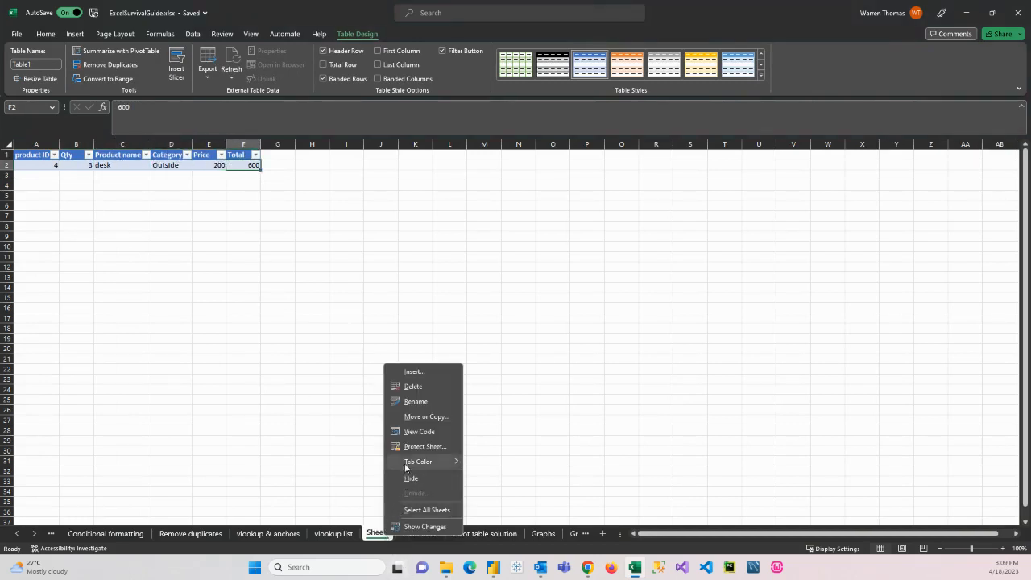
left_click(422, 388)
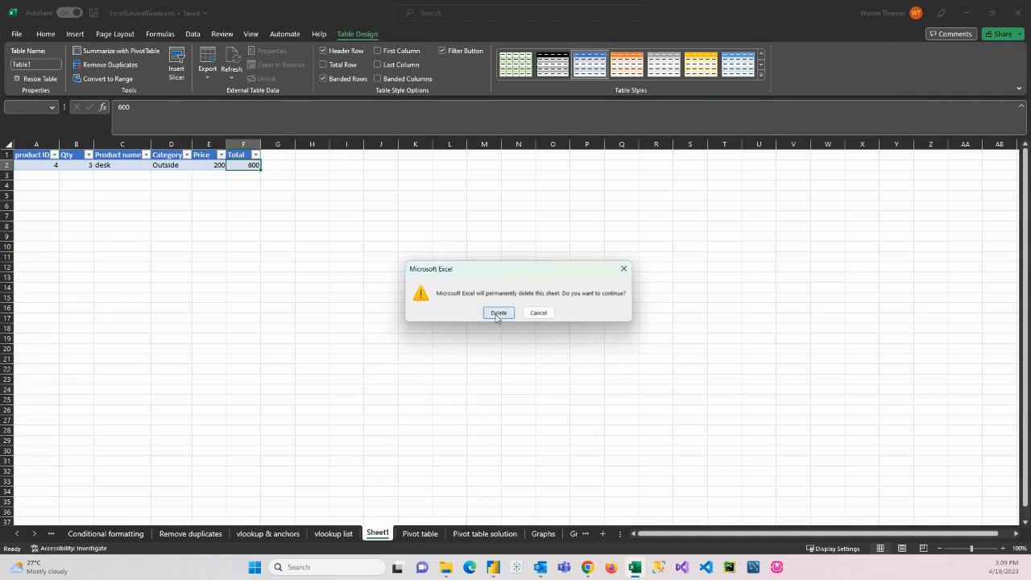
left_click(498, 314)
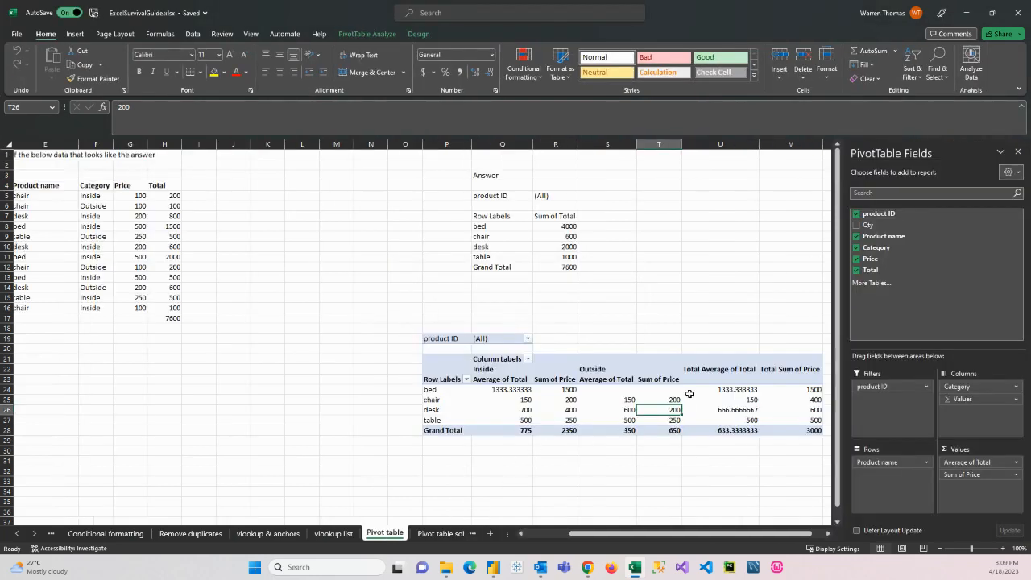
Step: Examine the Total values behind bed's Inside Average of Total in a new detail sheet, and delete that sheet
double_click(504, 389)
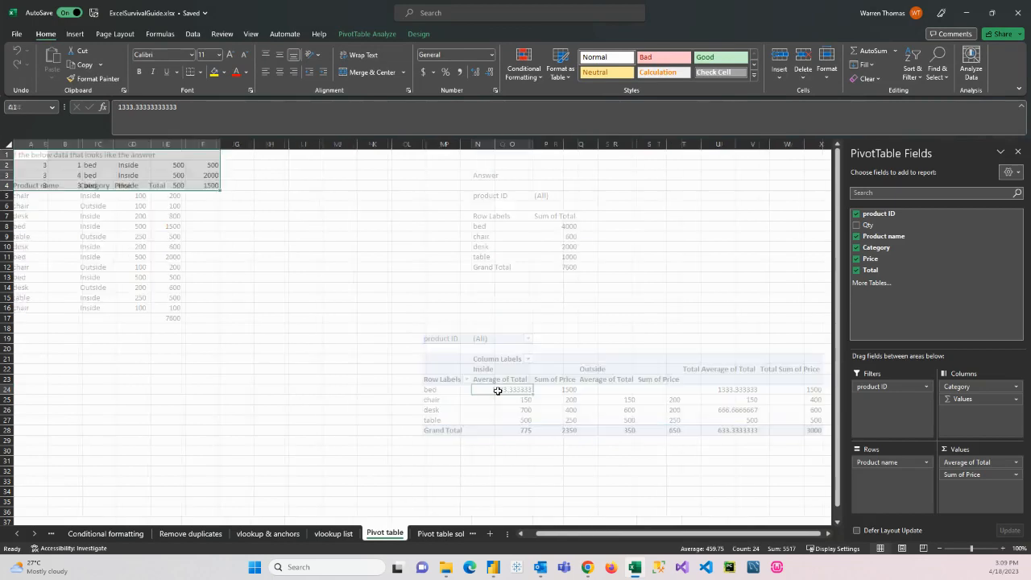
left_click_drag(250, 164, 250, 190)
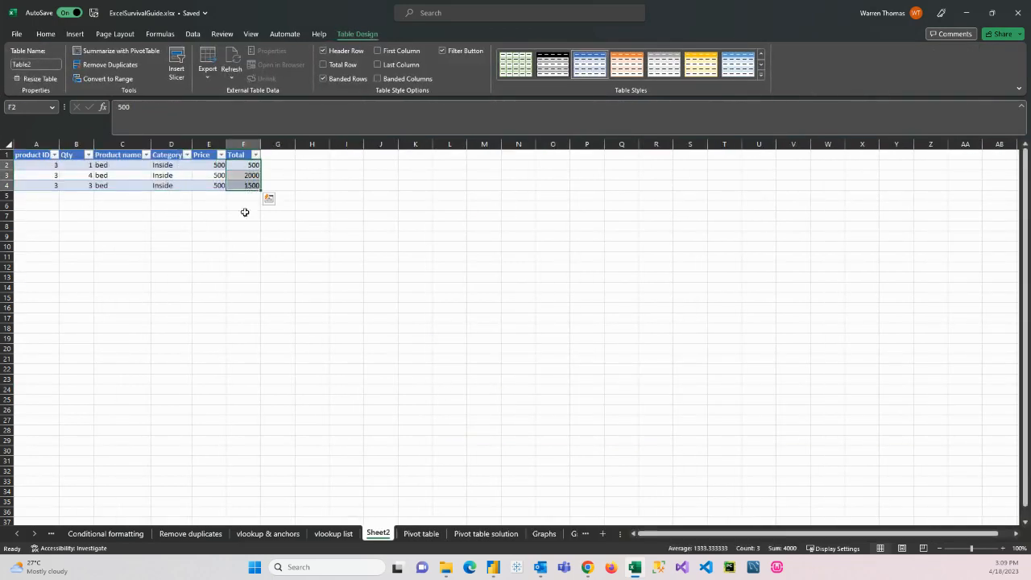
right_click(379, 537)
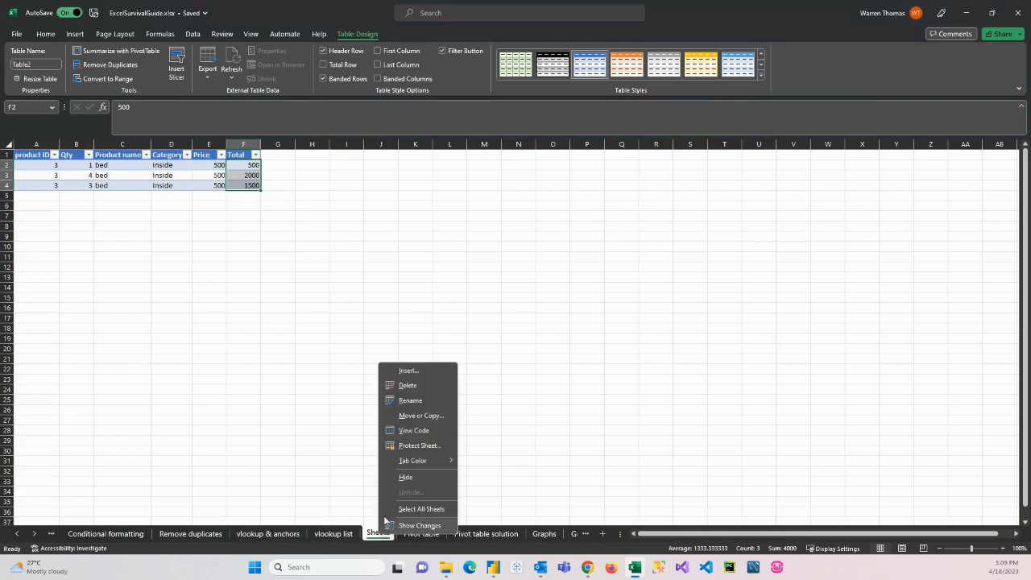
left_click(419, 391)
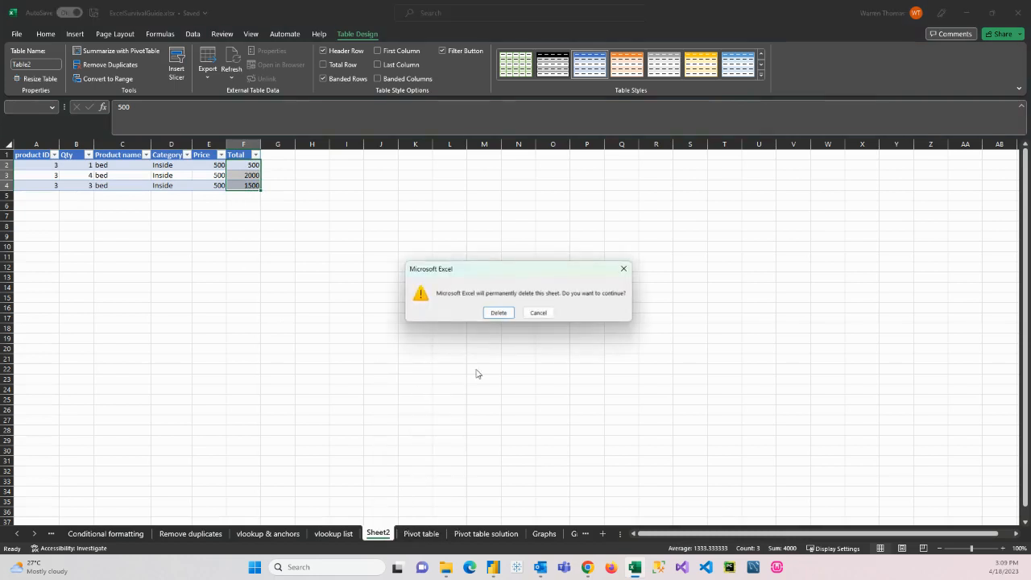
left_click(498, 313)
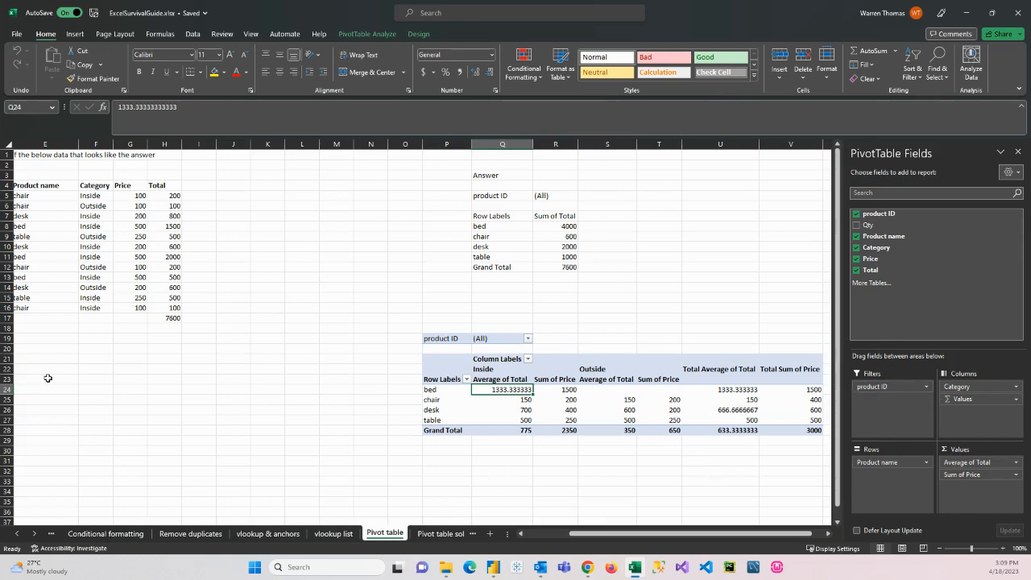
Step: View the Pivot table solution sheet and select its product row labels from bed to table
left_click(442, 534)
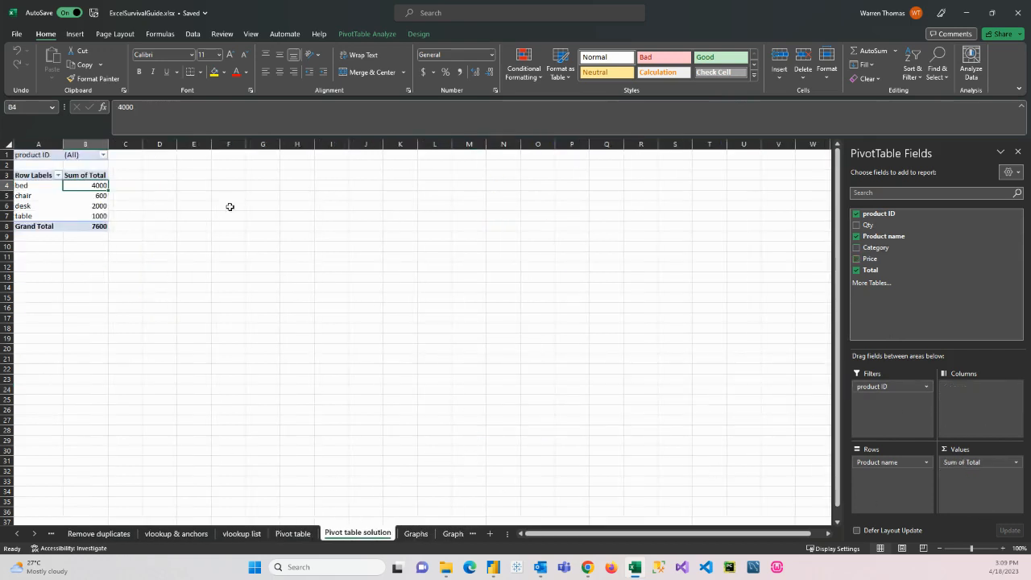
left_click(36, 198)
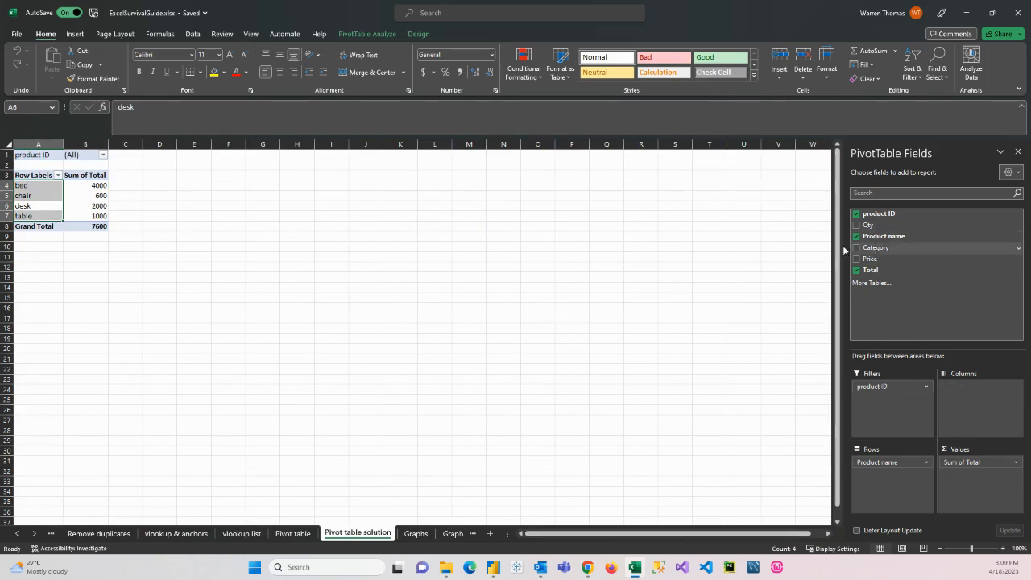